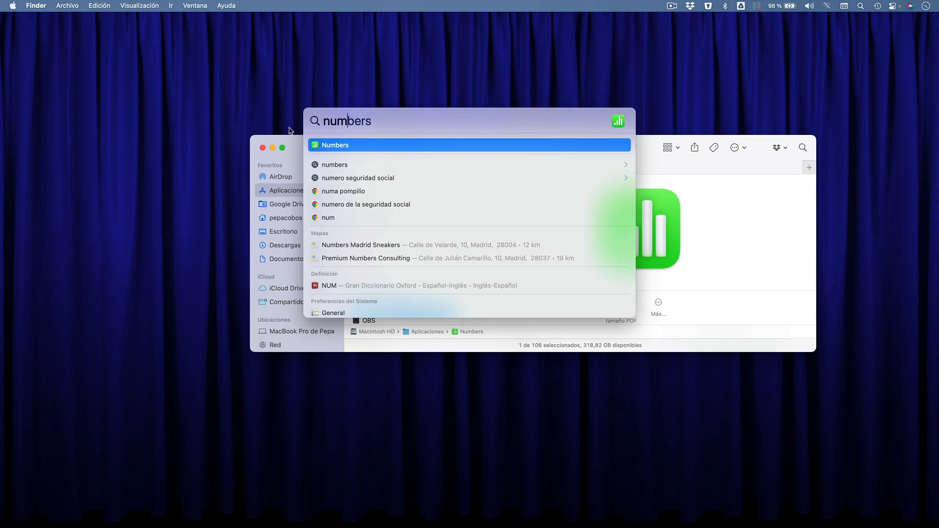
- Close the Finder window, launch Numbers and start a new document
click(262, 148)
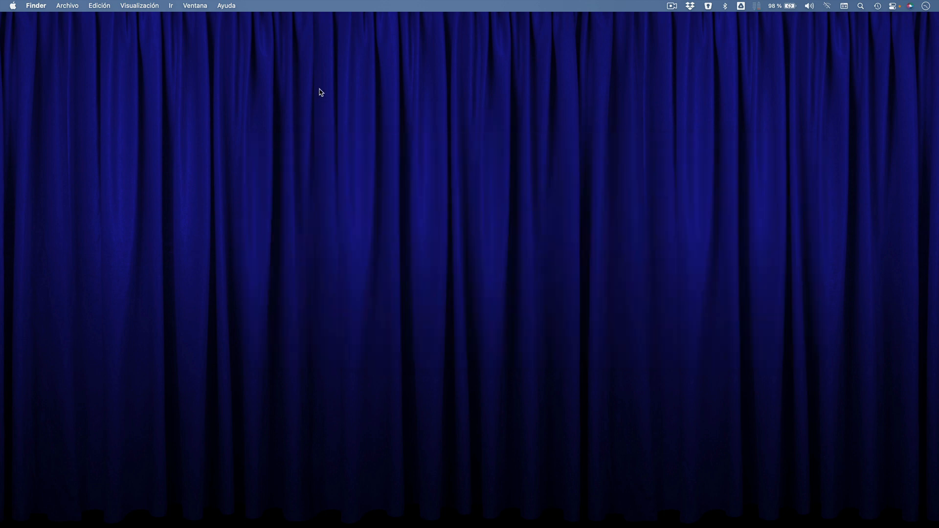
key(super+space)
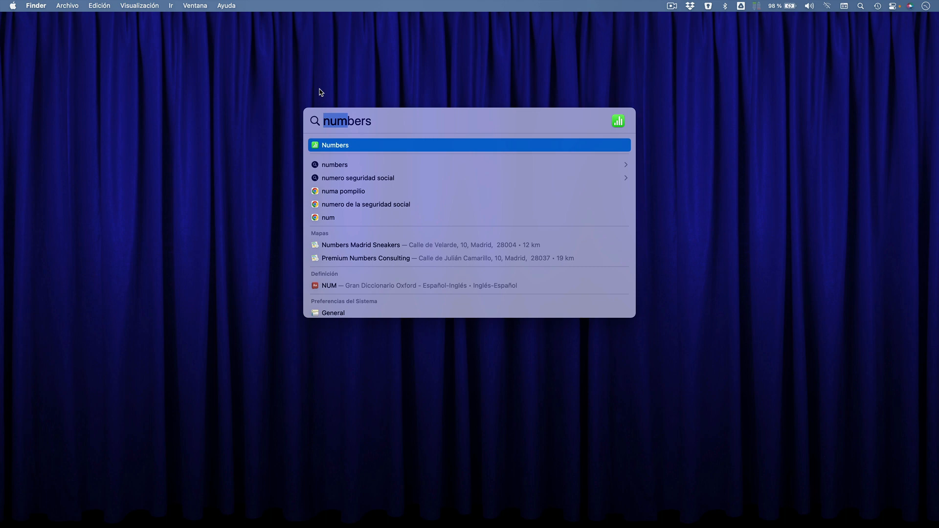
key(Return)
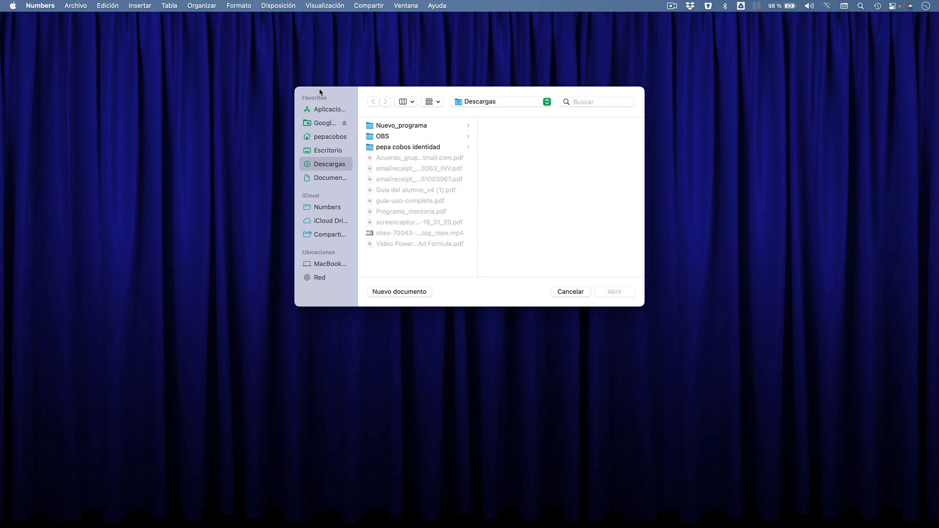
click(390, 292)
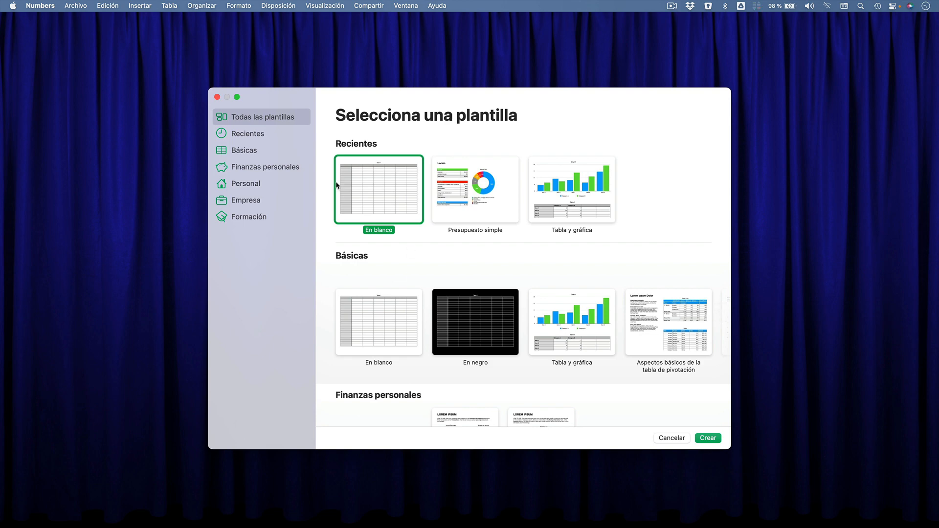
- Browse the template gallery, including the Personal, Empresa and Formación categories, and return to all templates
scroll(440, 273, down, 5)
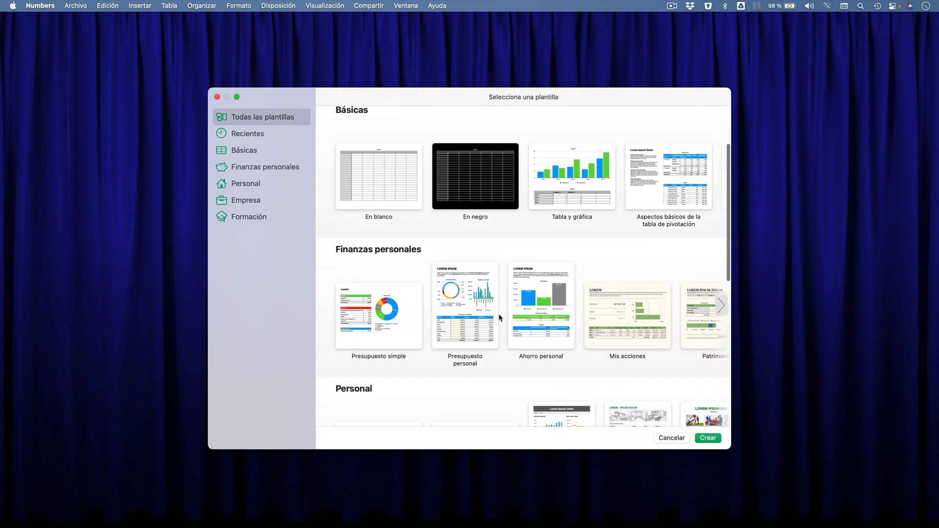
scroll(498, 313, up, 3)
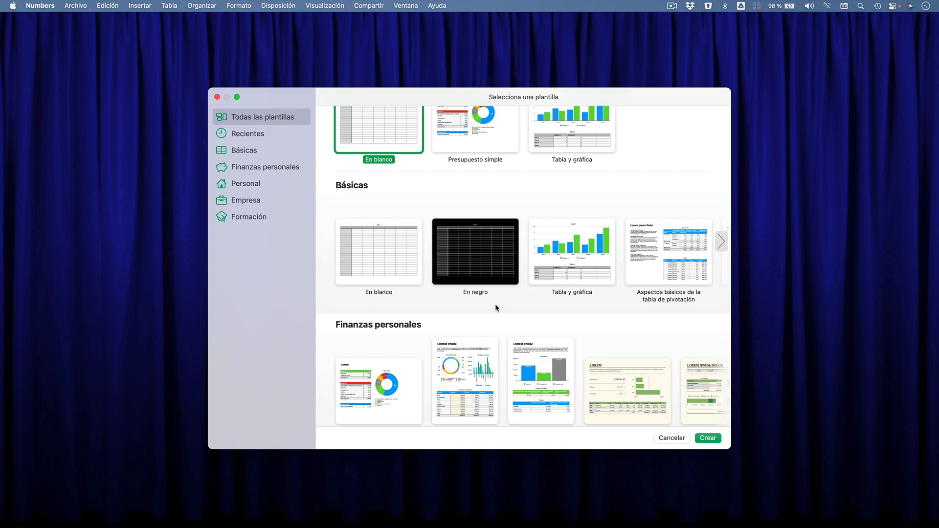
scroll(496, 308, down, 3)
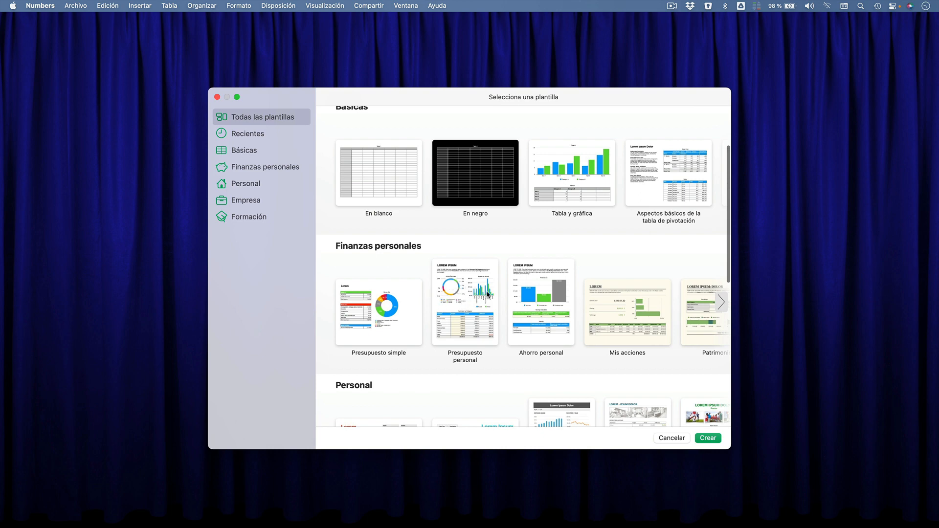
scroll(519, 296, down, 3)
scroll(518, 296, down, 3)
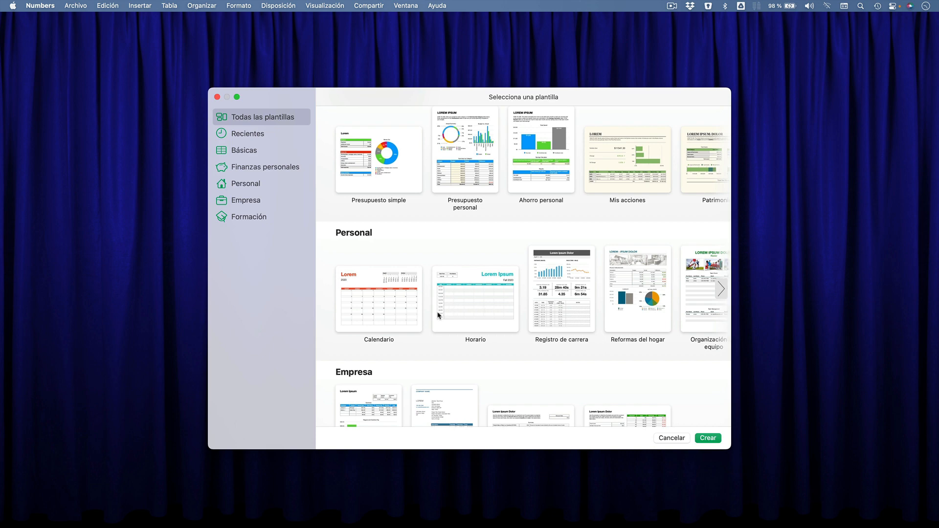
scroll(483, 307, right, 2)
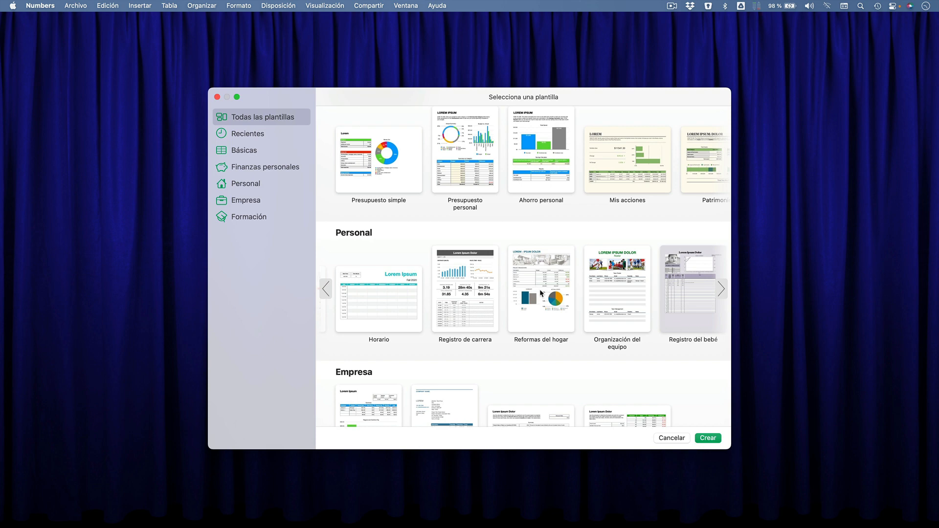
scroll(540, 291, down, 5)
scroll(540, 293, down, 2)
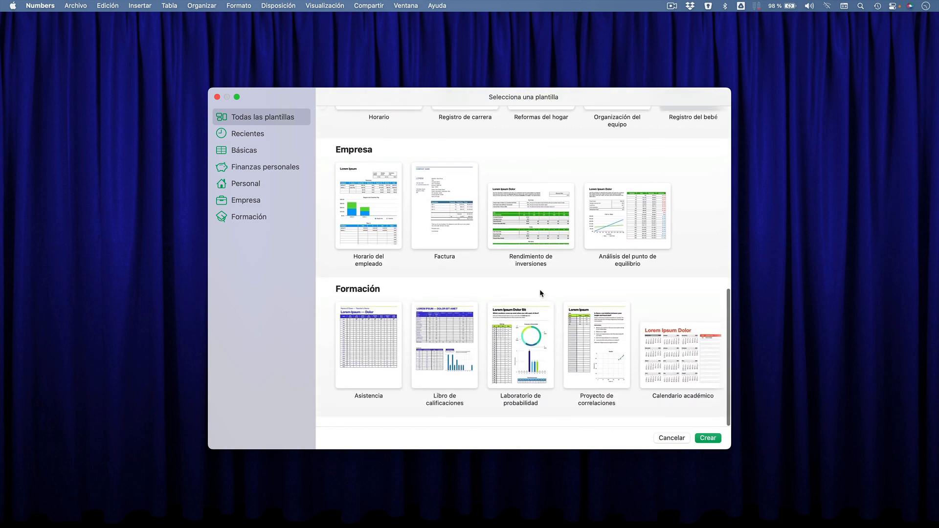
scroll(539, 292, up, 10)
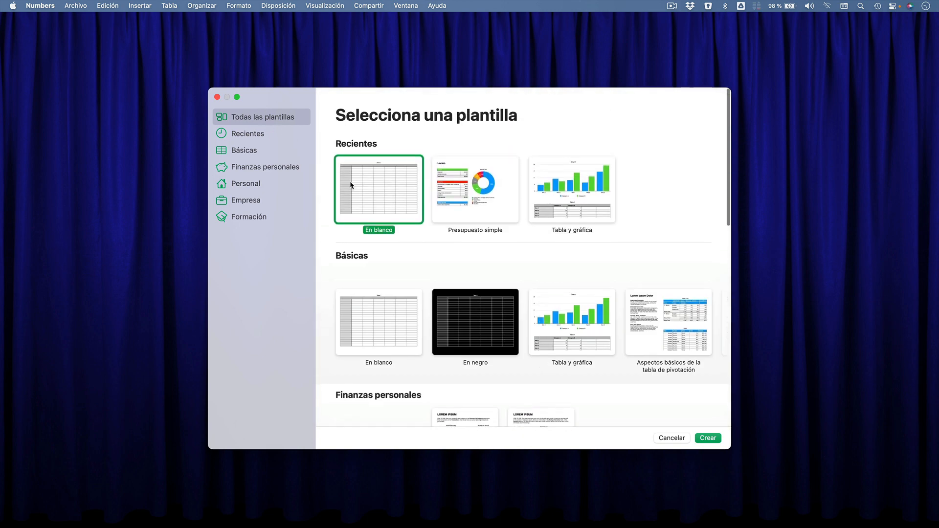
click(246, 185)
click(250, 203)
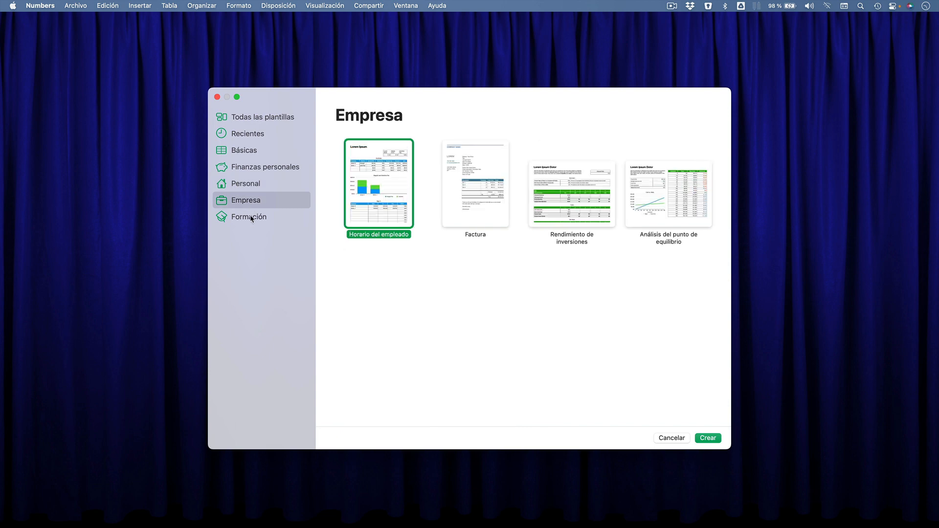
click(253, 215)
click(257, 121)
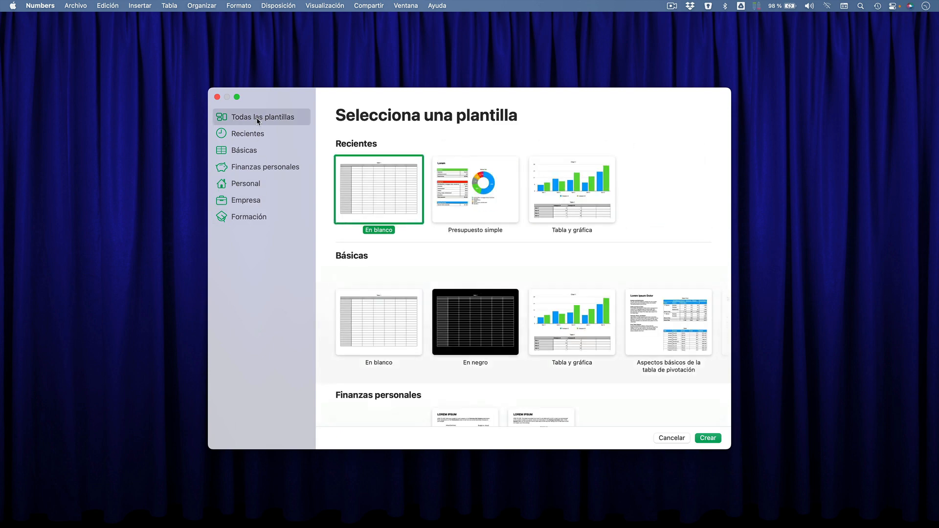
- Create a document from the Presupuesto simple template
click(475, 195)
click(700, 436)
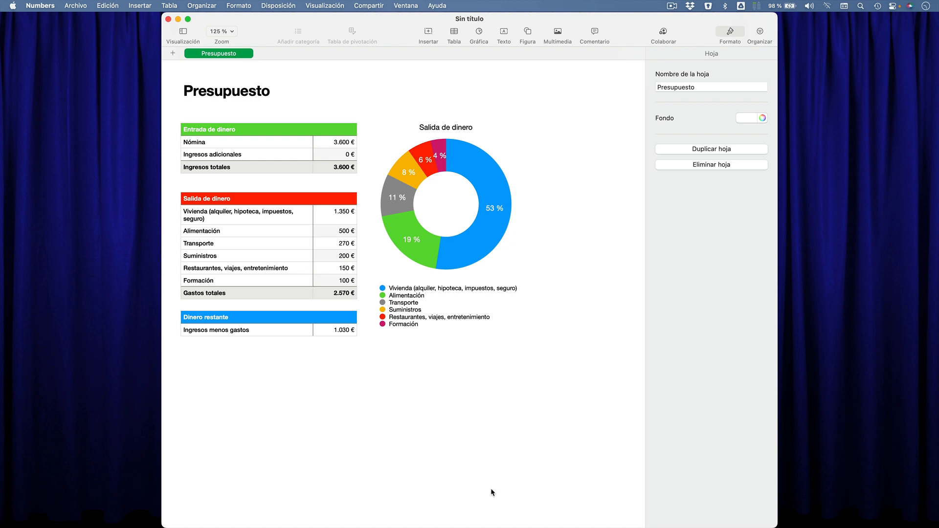
- Switch to Finder, minimize its window and return to the Numbers budget document
mouse_move(281, 526)
click(246, 500)
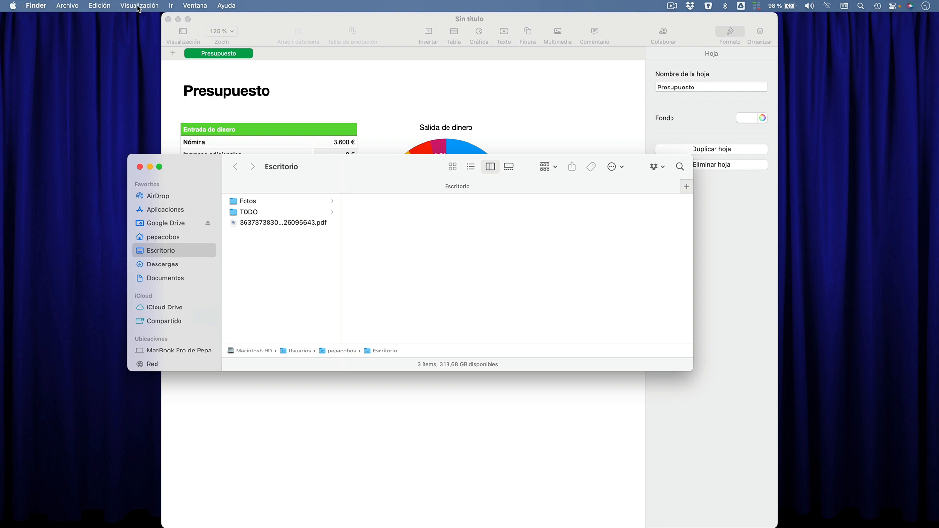
click(149, 168)
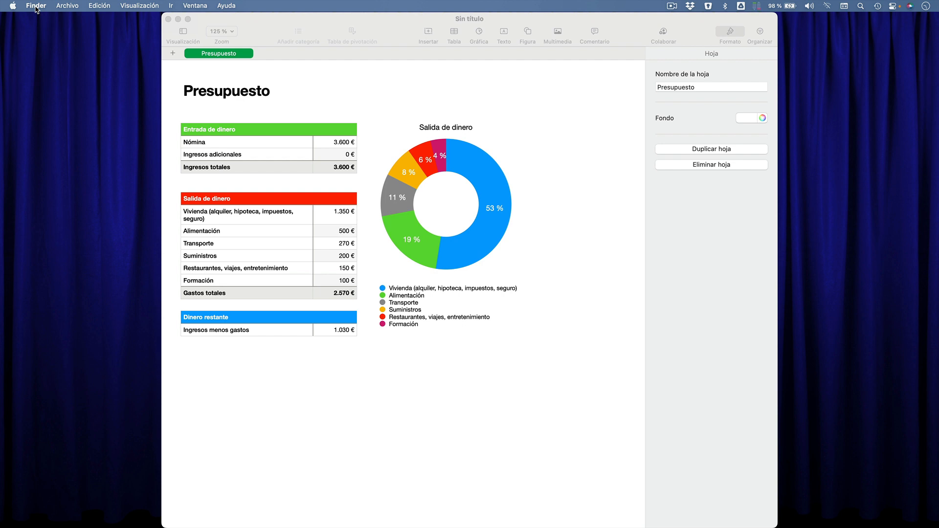
click(384, 20)
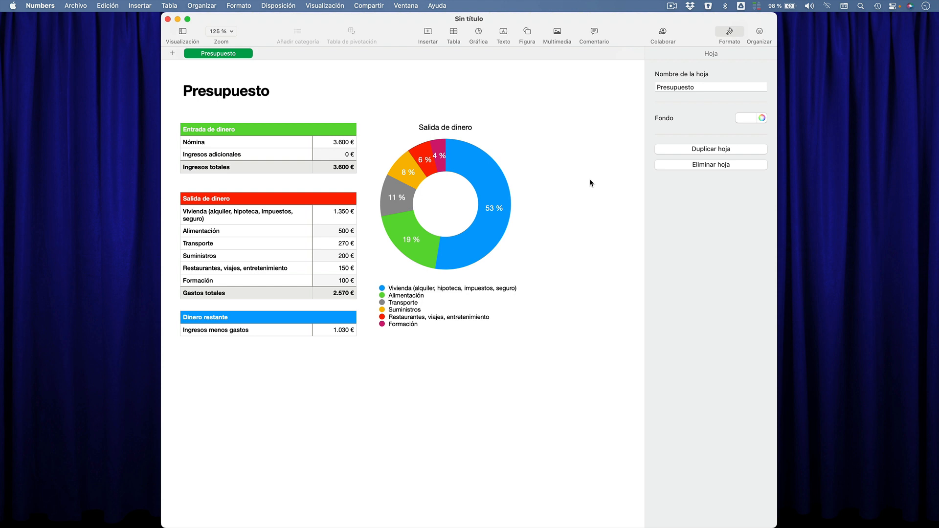
- Examine the format options for the income table, doughnut chart, chart title, expenses table and Presupuesto heading
scroll(364, 407, down, 2)
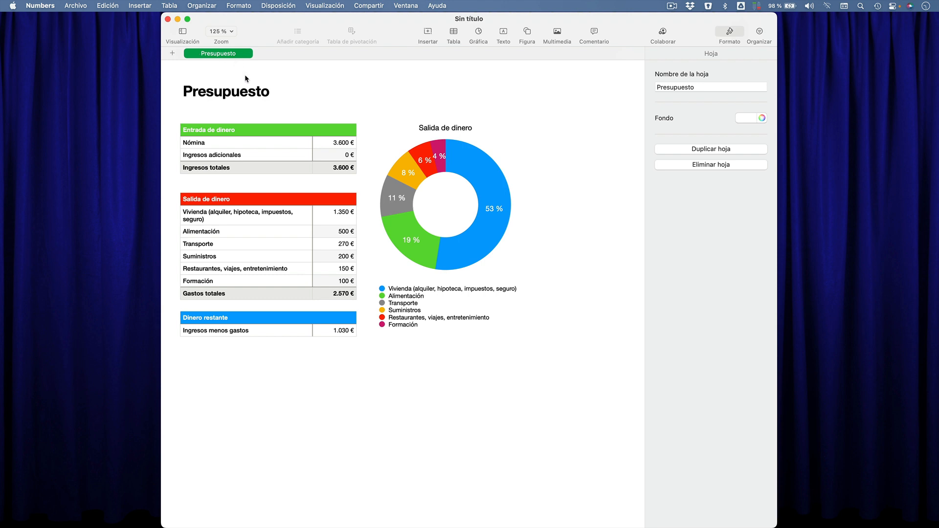
click(281, 158)
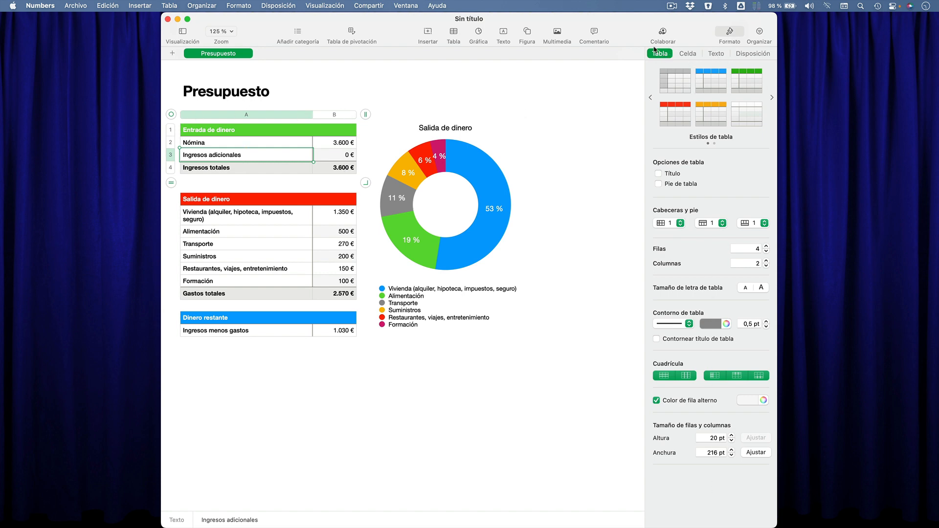
click(472, 160)
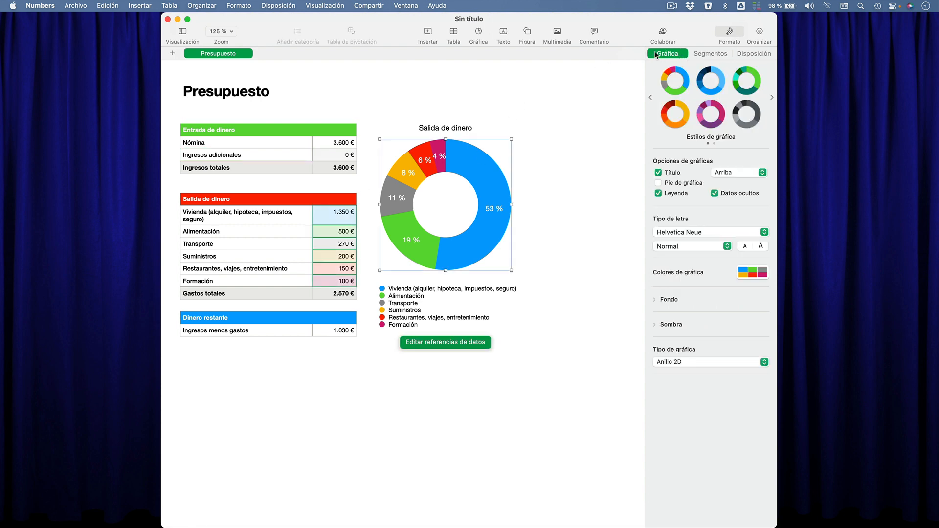
click(460, 129)
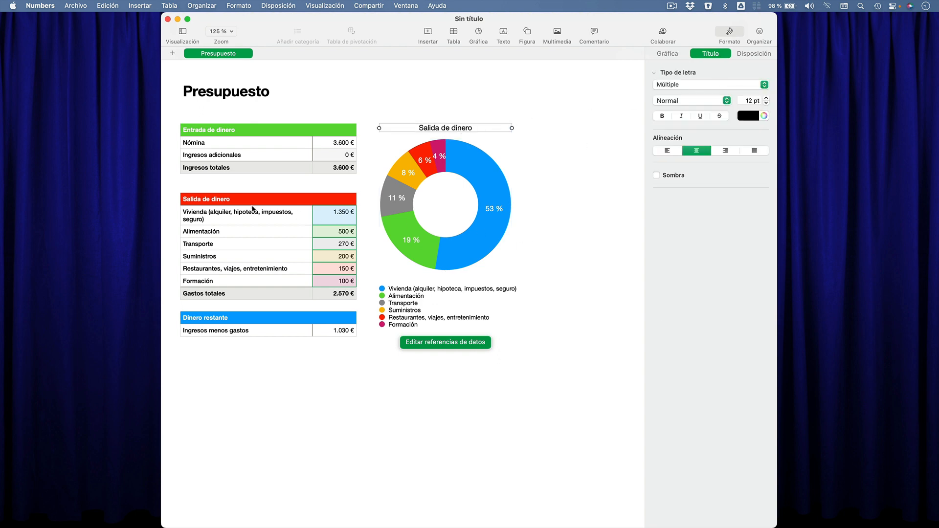
click(254, 209)
scroll(318, 245, right, 1)
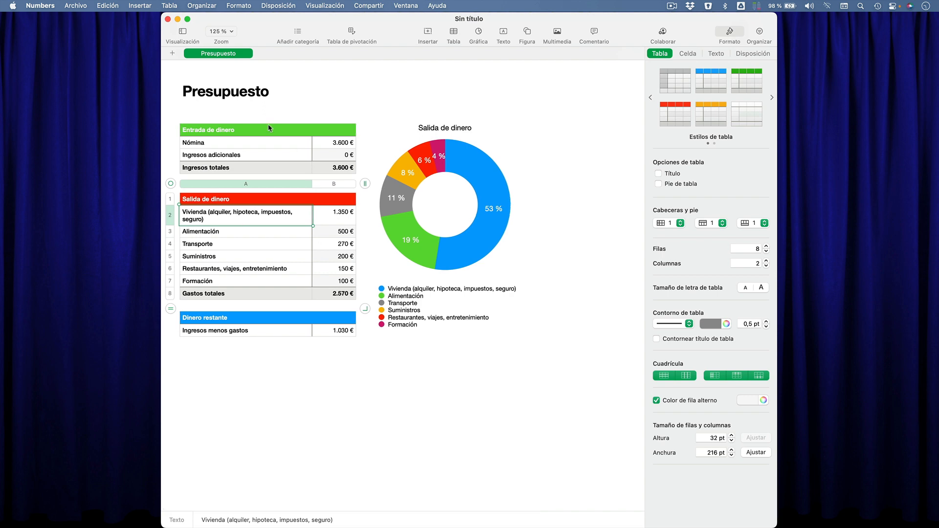
click(233, 92)
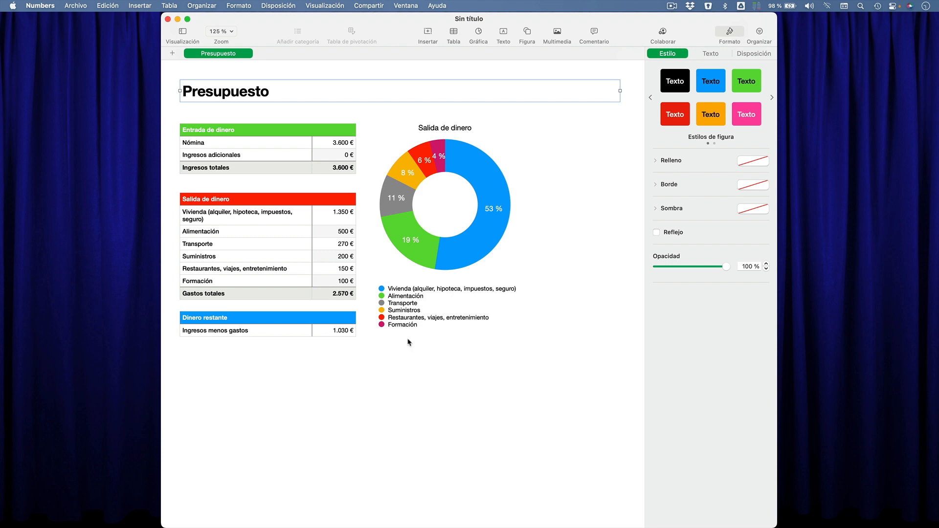
- Add a new sheet to the document and rename it Conclusiones
click(172, 54)
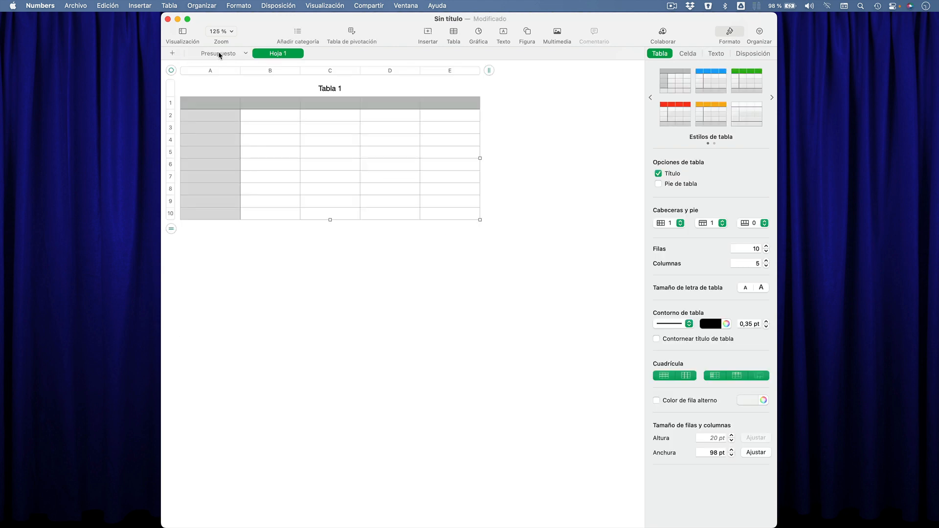
click(297, 54)
click(313, 77)
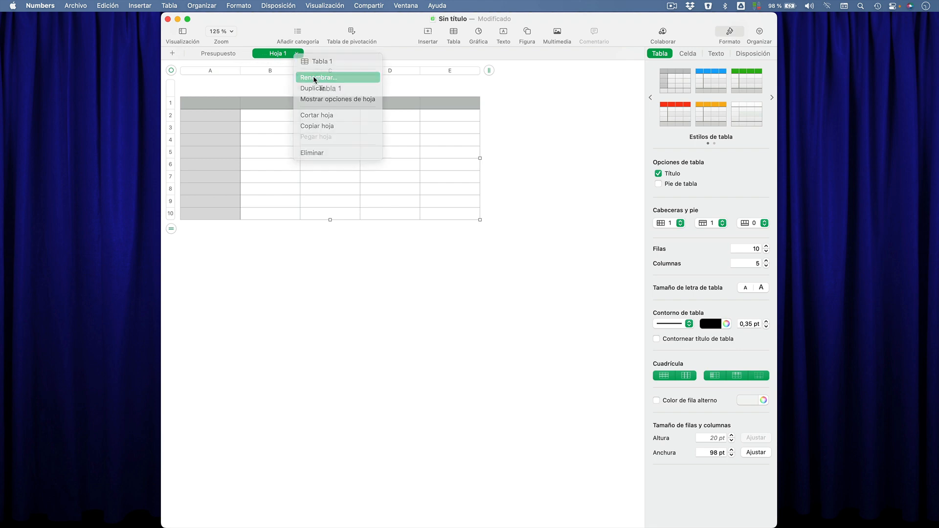
text(Conclusiones)
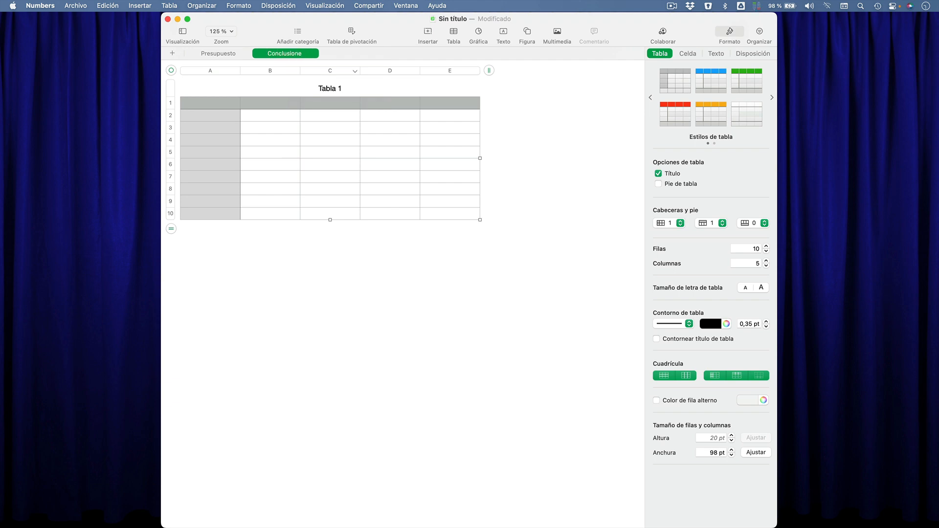
click(323, 284)
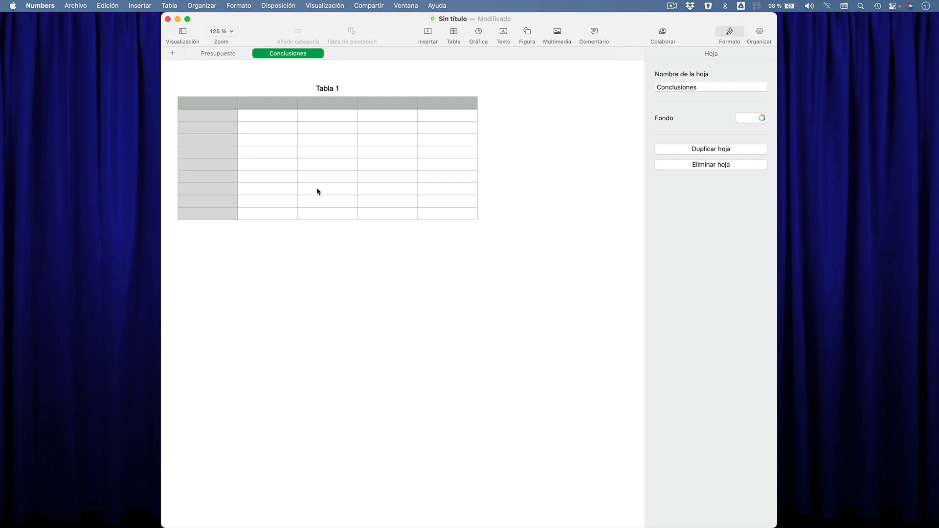
- Delete the default table from the Conclusiones sheet
click(280, 149)
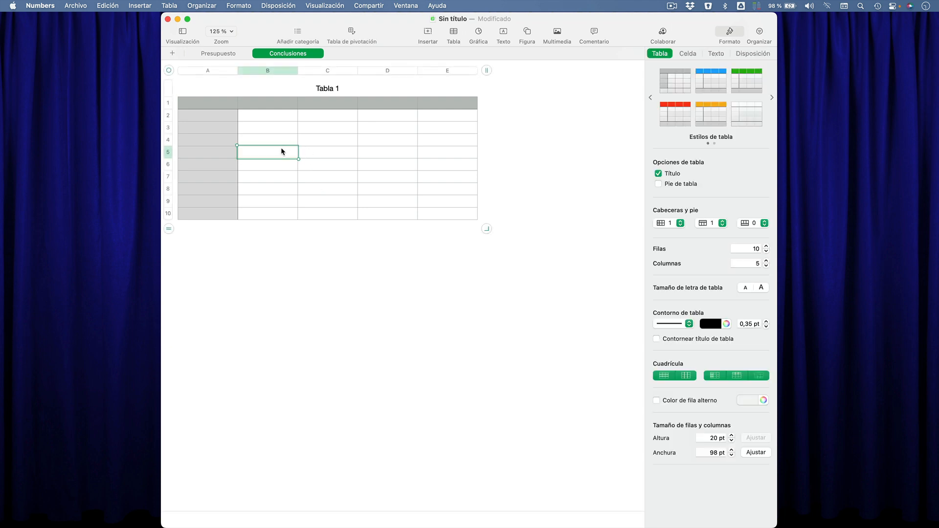
click(197, 84)
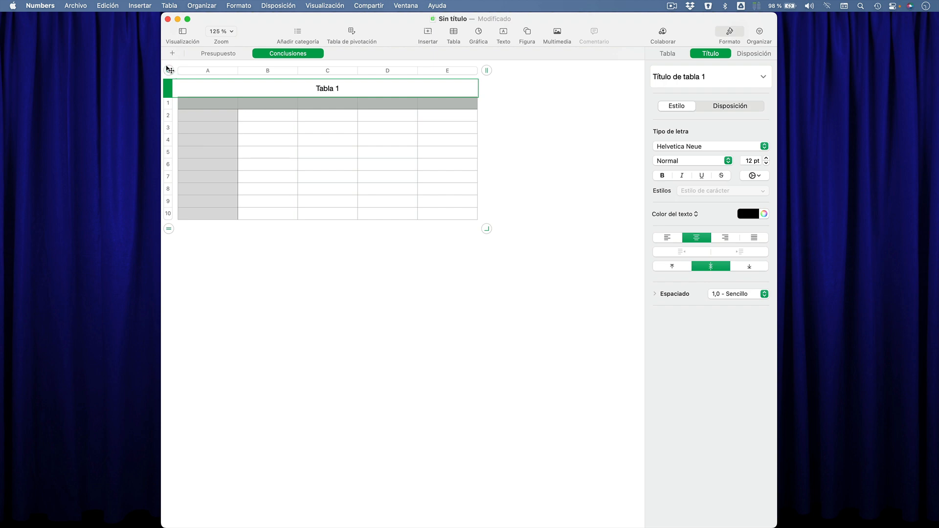
click(171, 72)
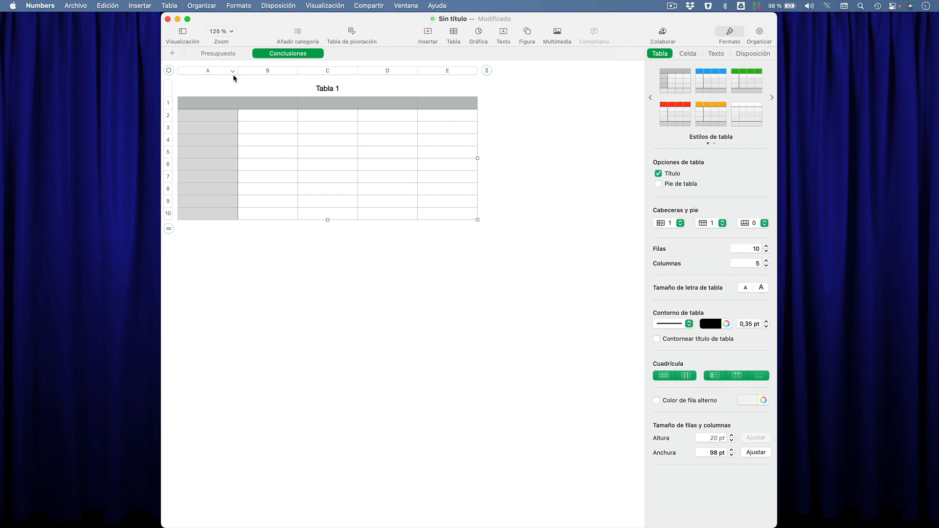
key(Delete)
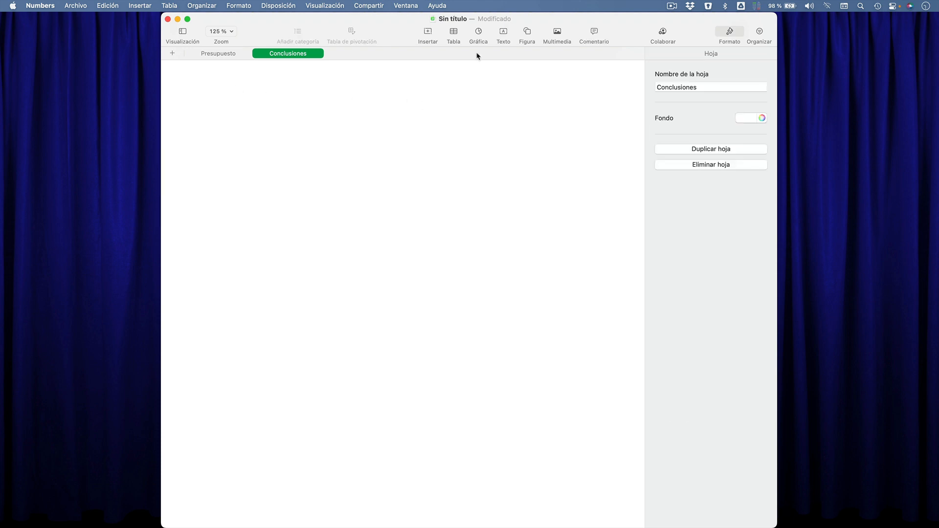
- Add a text box reading "Estas son mis conclusiones" and move it near the sheet's top edge, at about x 241 pt, y 14 pt
click(508, 44)
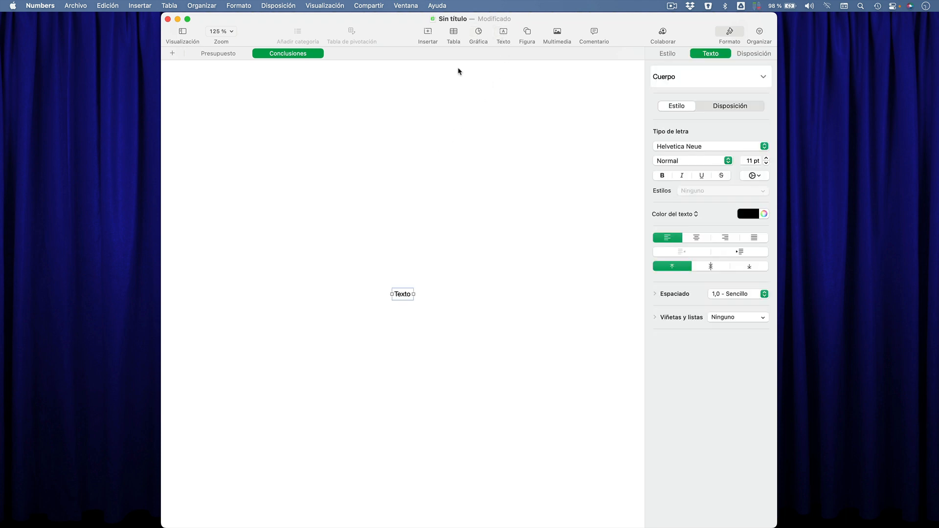
click(402, 294)
double_click(403, 295)
text(Es)
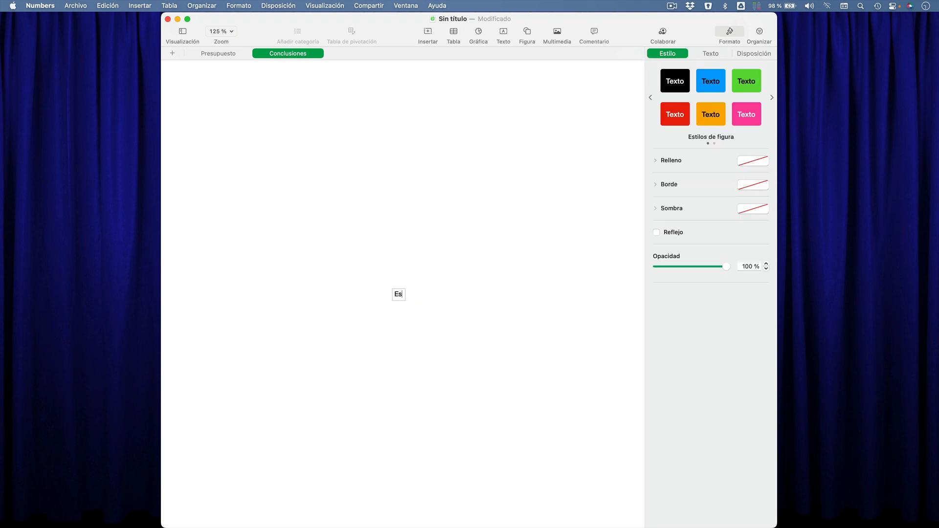
text(tas son mis conclusiones)
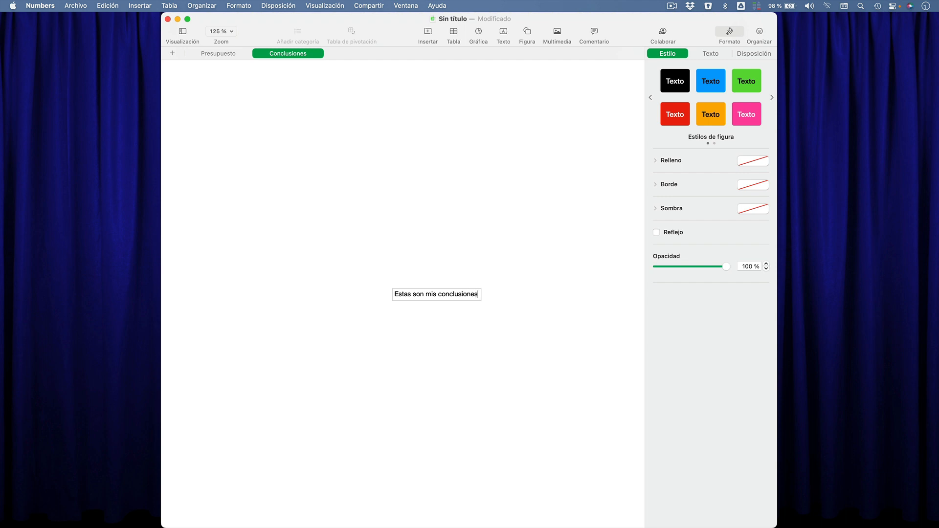
click(381, 359)
drag(457, 296, 389, 98)
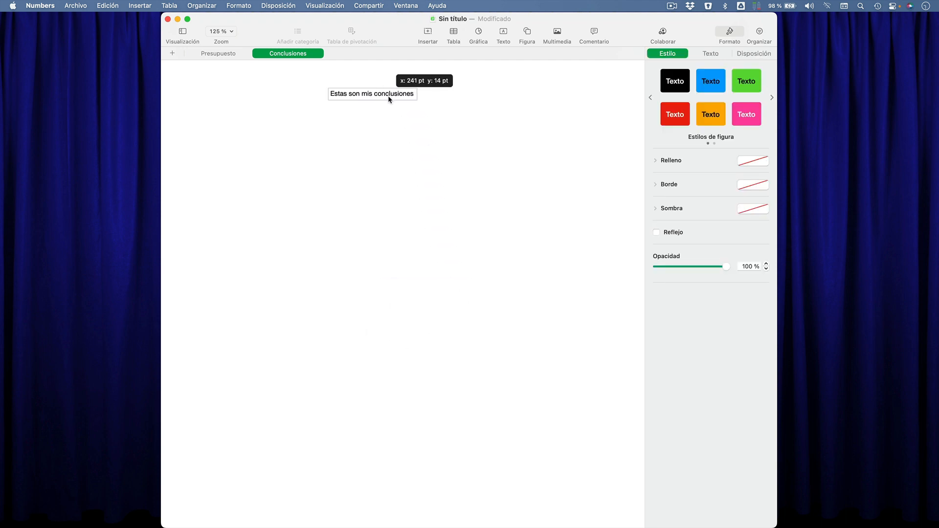
- Compare the contents of the Presupuesto and Conclusiones sheets, including the Presupuesto doughnut chart
click(409, 193)
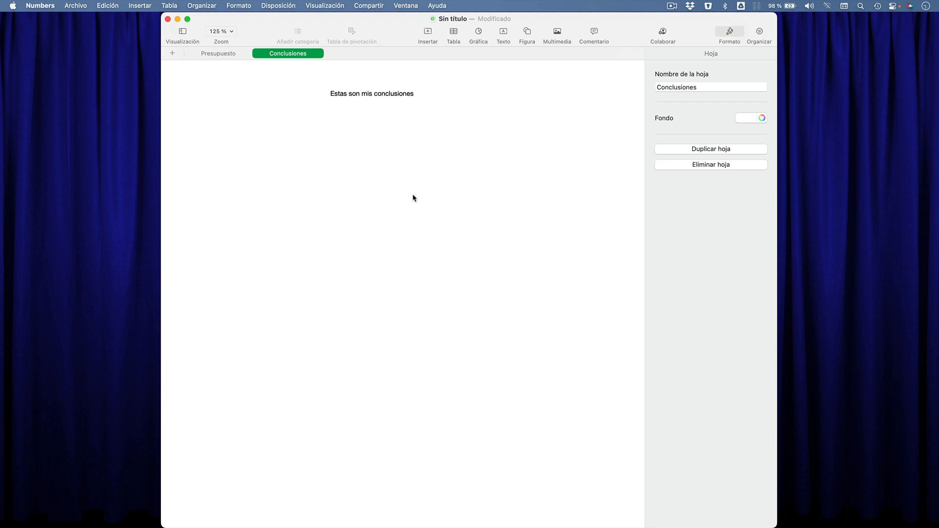
click(215, 52)
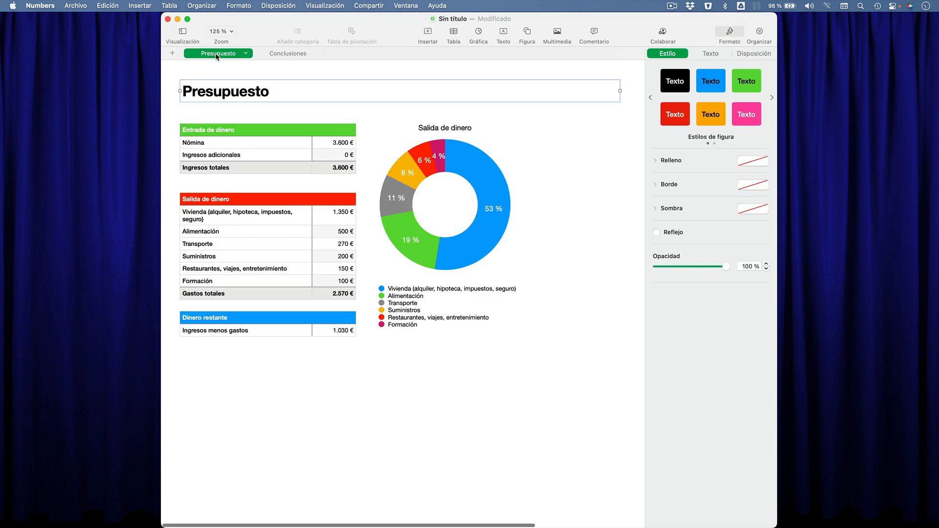
click(275, 54)
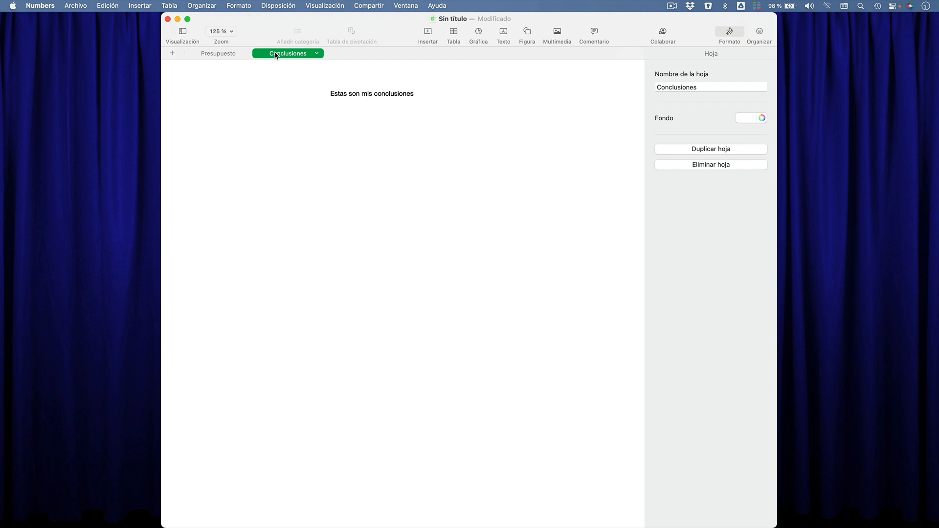
click(218, 55)
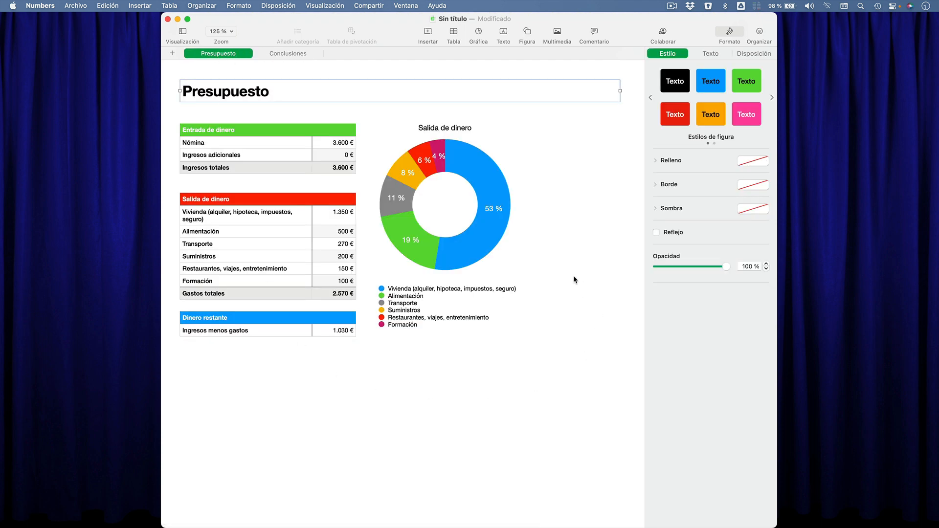
click(450, 198)
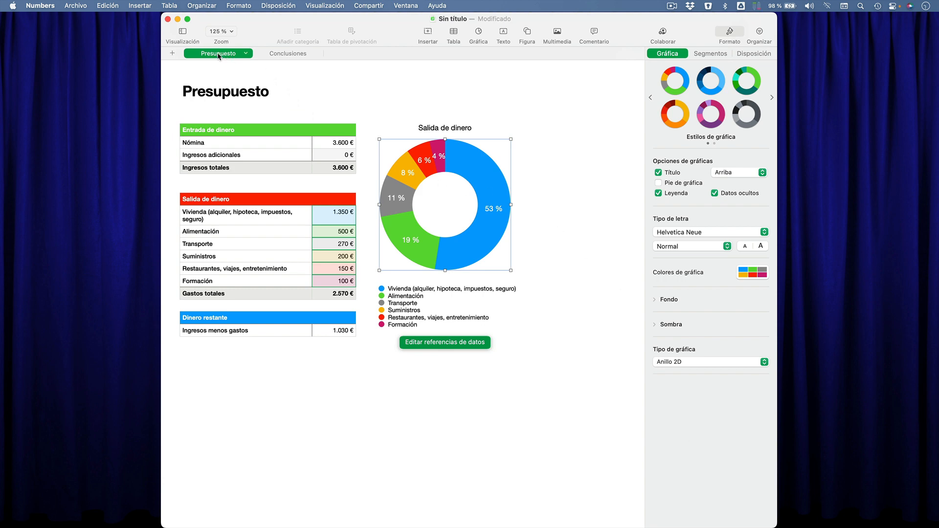
- Set the Conclusiones sheet's background to light turquoise
click(286, 56)
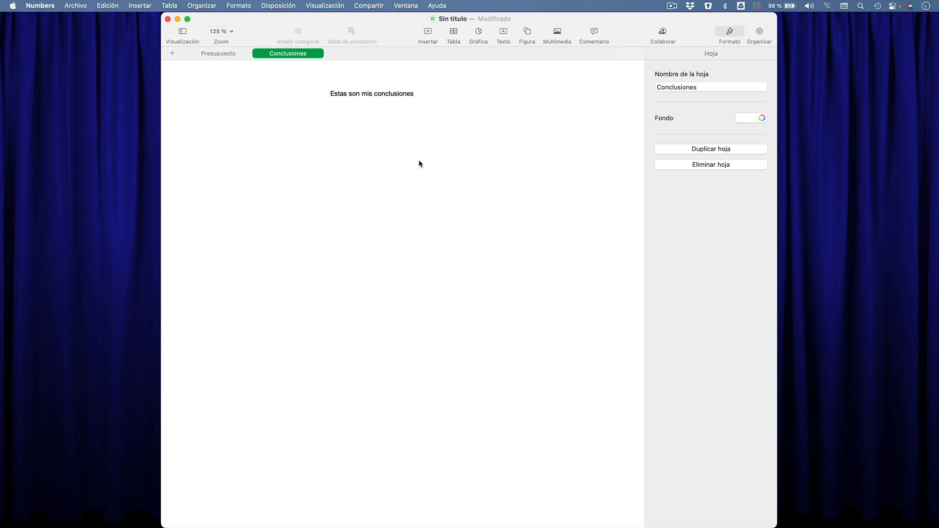
click(751, 119)
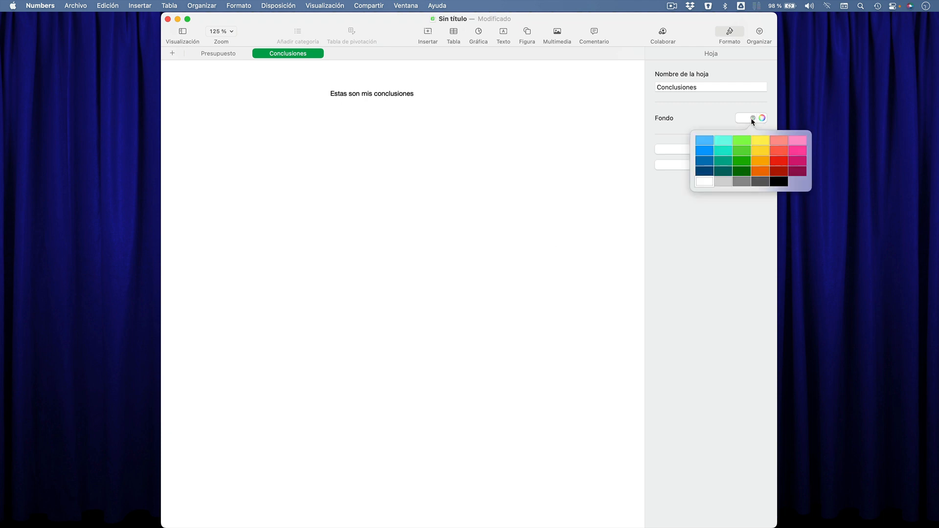
click(721, 143)
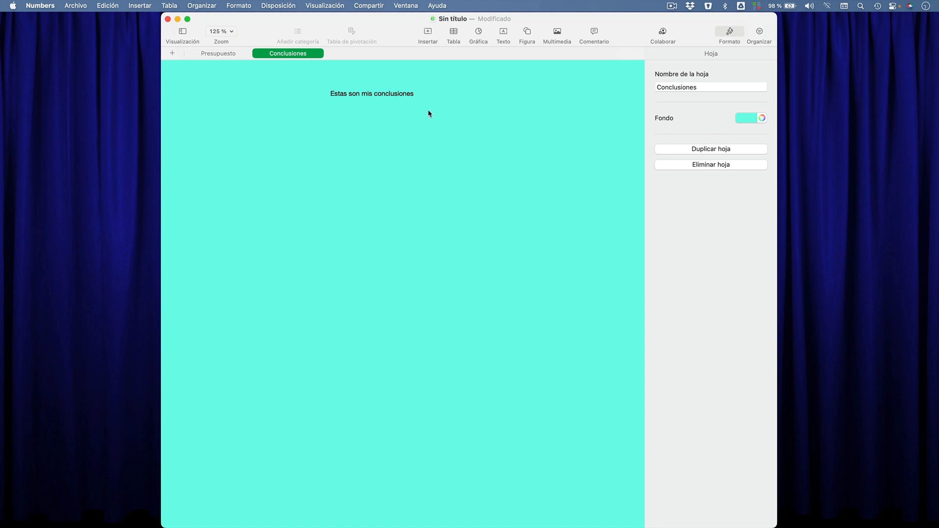
- Examine the Presupuesto sheet's own options and its expenses table, and compare them with the Conclusiones sheet
click(219, 53)
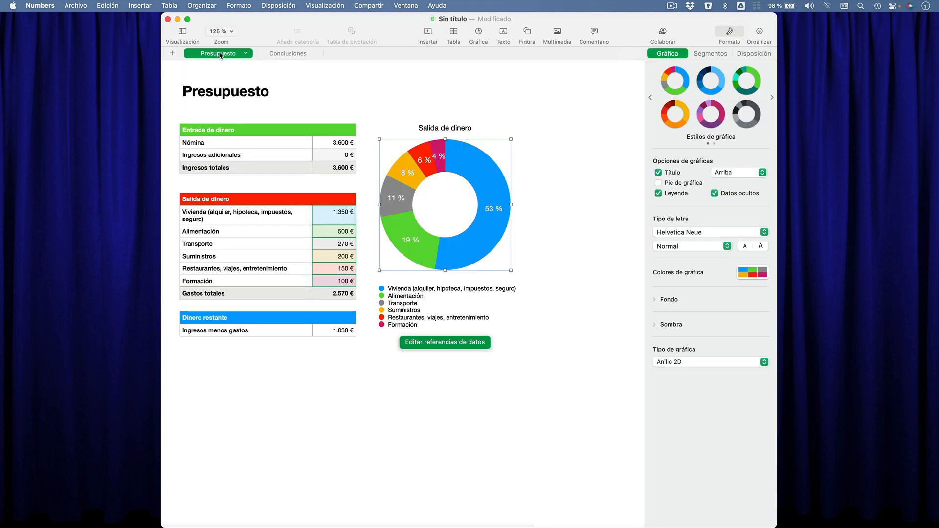
click(347, 71)
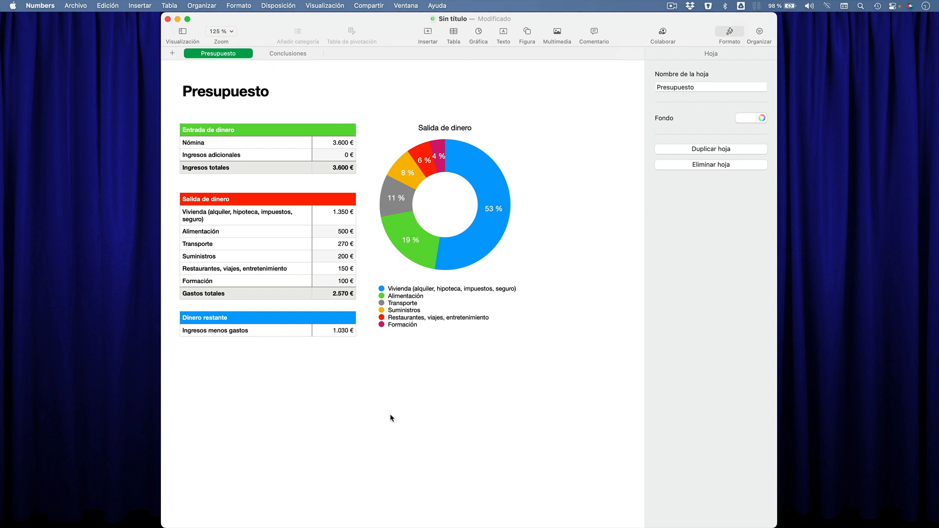
click(305, 201)
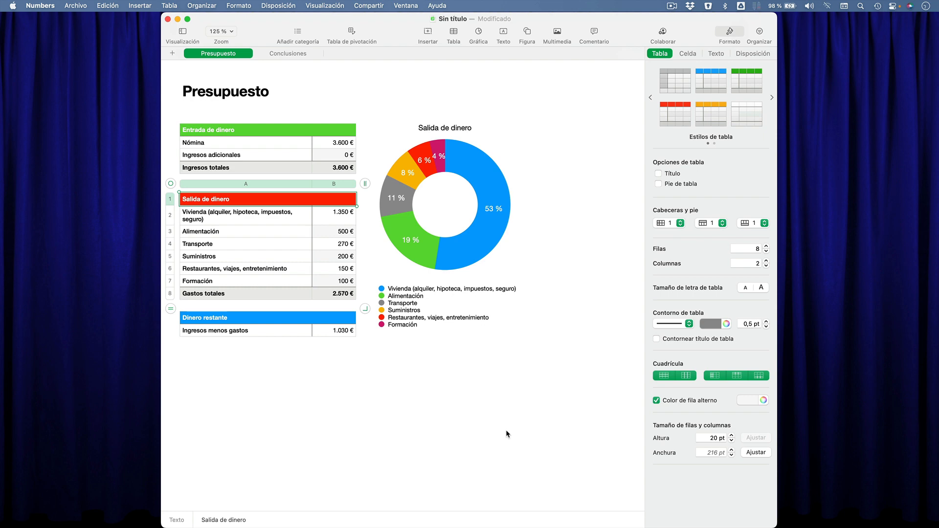
click(297, 55)
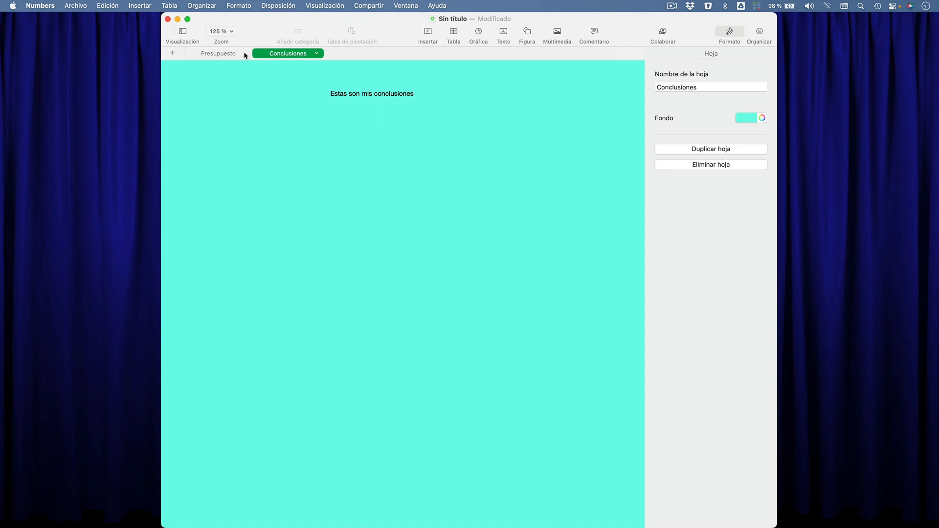
click(219, 52)
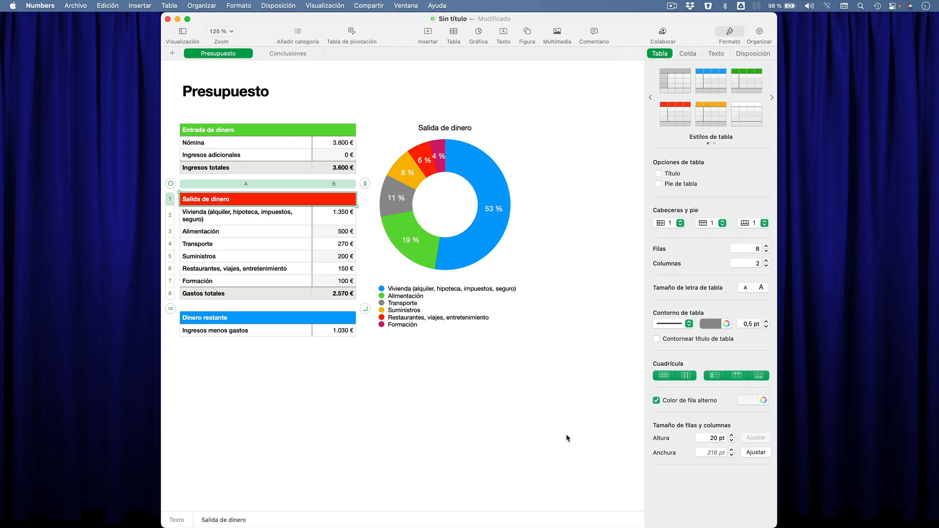
- Preview the Presupuesto sheet's A4 printout in portrait and landscape orientation, and leave the print setup without printing
click(76, 5)
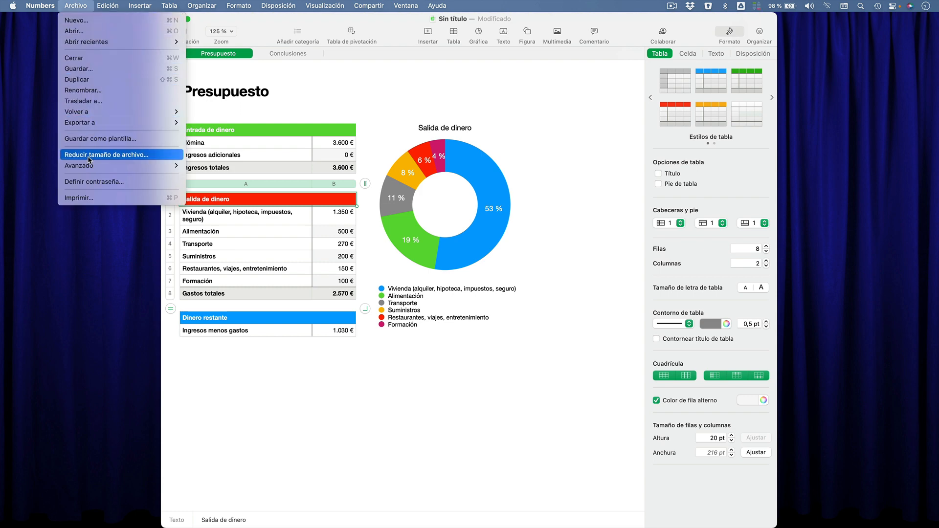
click(91, 198)
mouse_move(404, 85)
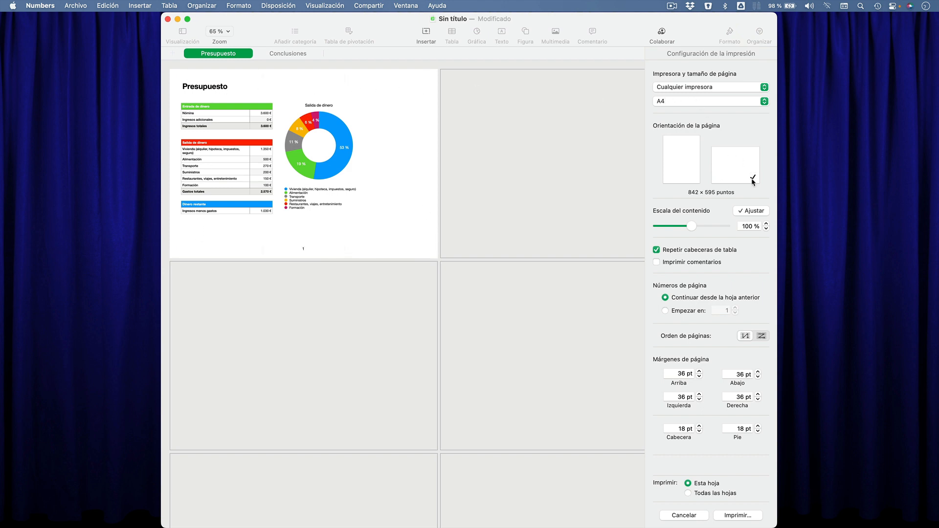
click(681, 154)
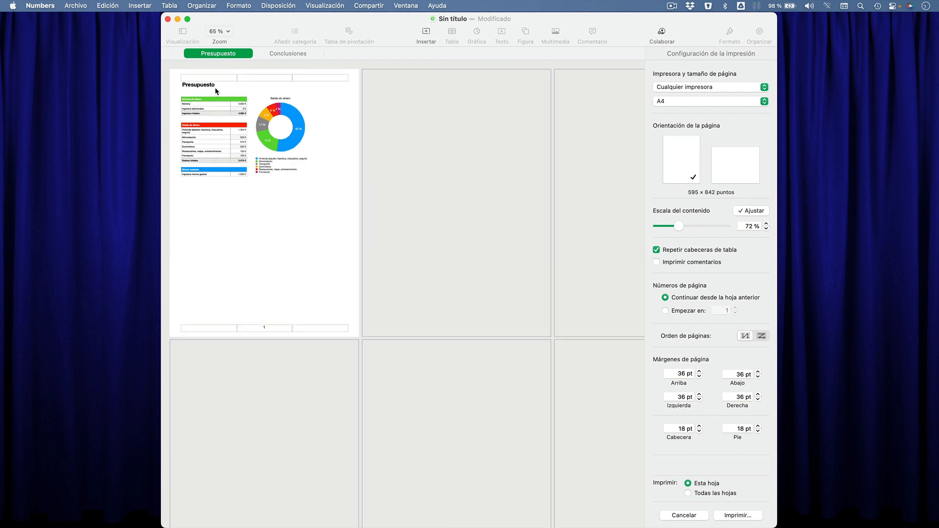
click(737, 165)
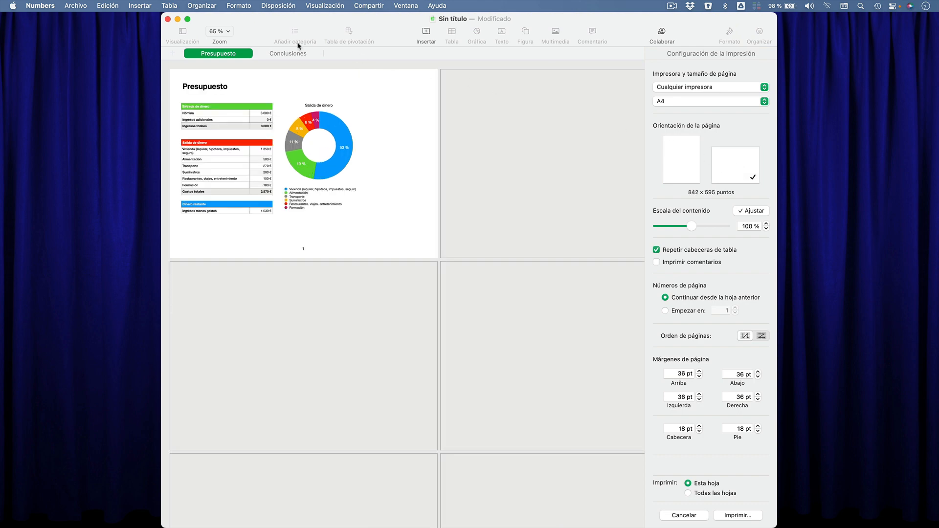
click(682, 514)
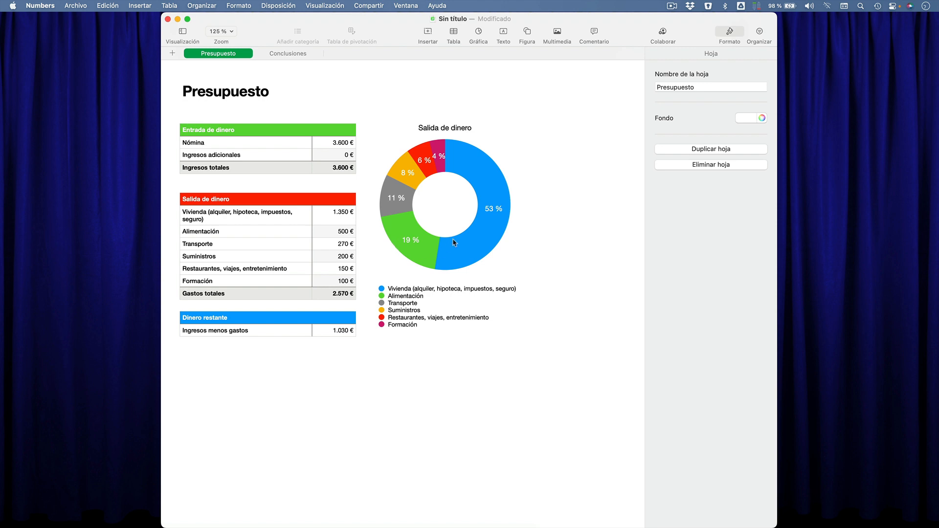
- Copy the whole Salida de dinero table and paste five copies of it onto the Presupuesto sheet
click(290, 203)
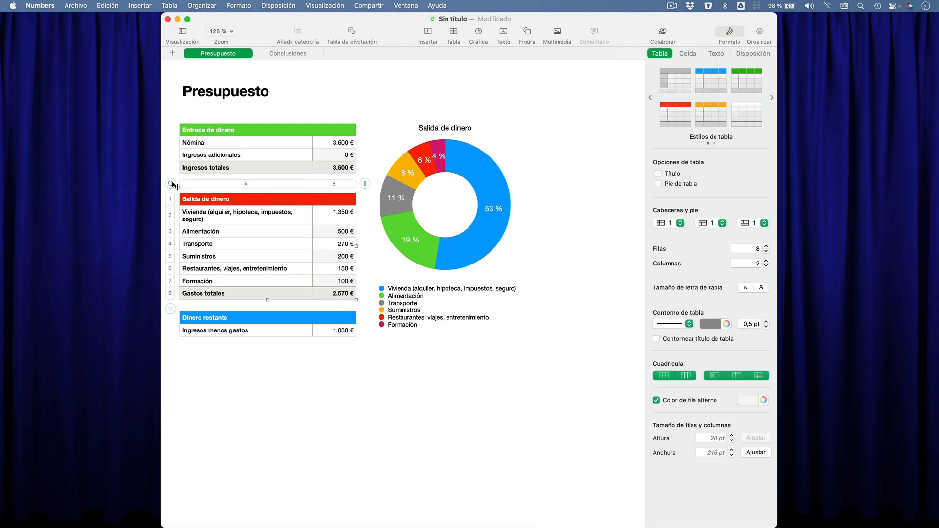
click(446, 417)
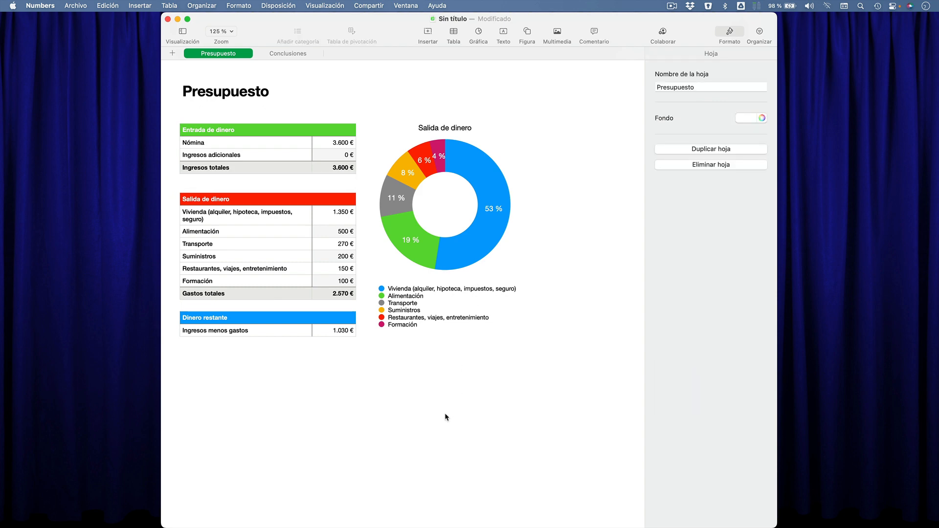
key(super+v)
key(super+v)
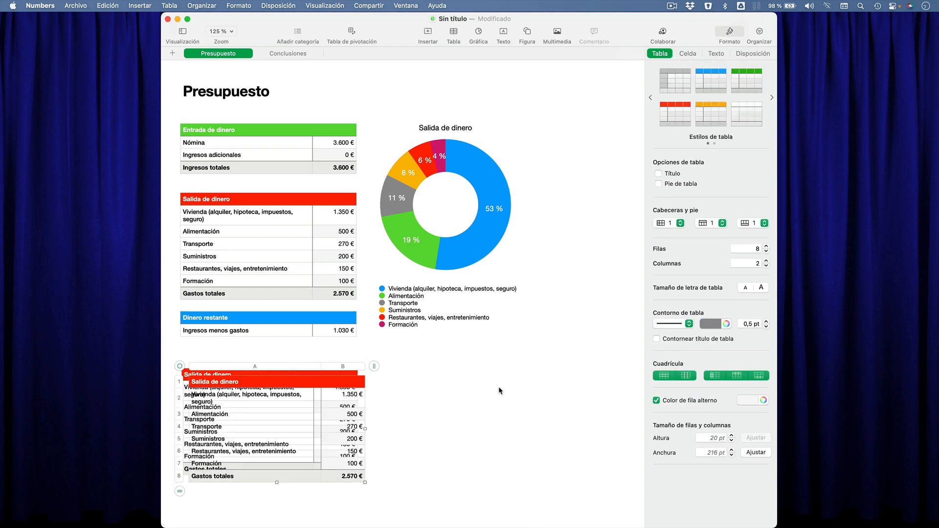
key(super+v)
key(super+v)
key(super+v)
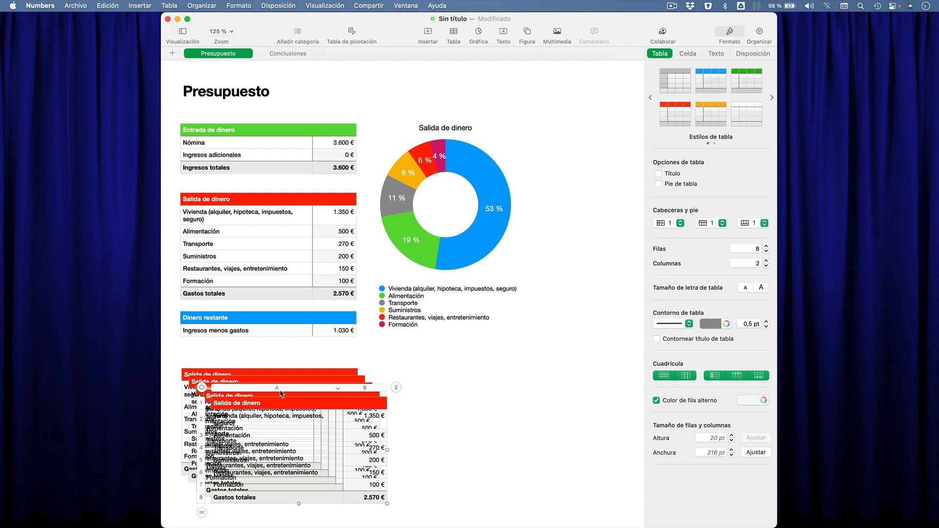
- Spread out four of the pasted Salida de dinero tables, three to the right of the chart area and one below the remaining copy
click(271, 403)
drag(208, 393, 614, 197)
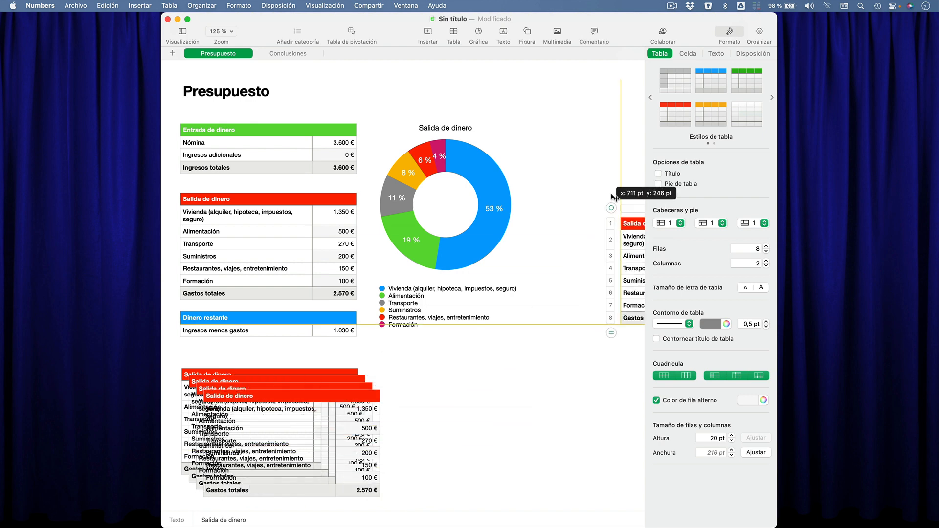
click(198, 382)
drag(198, 382, 581, 479)
click(214, 400)
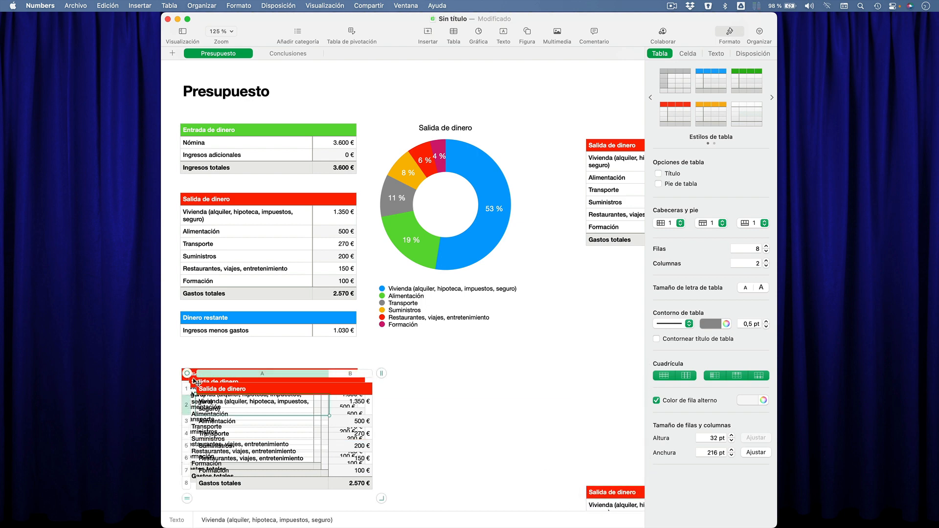
drag(187, 373, 563, 354)
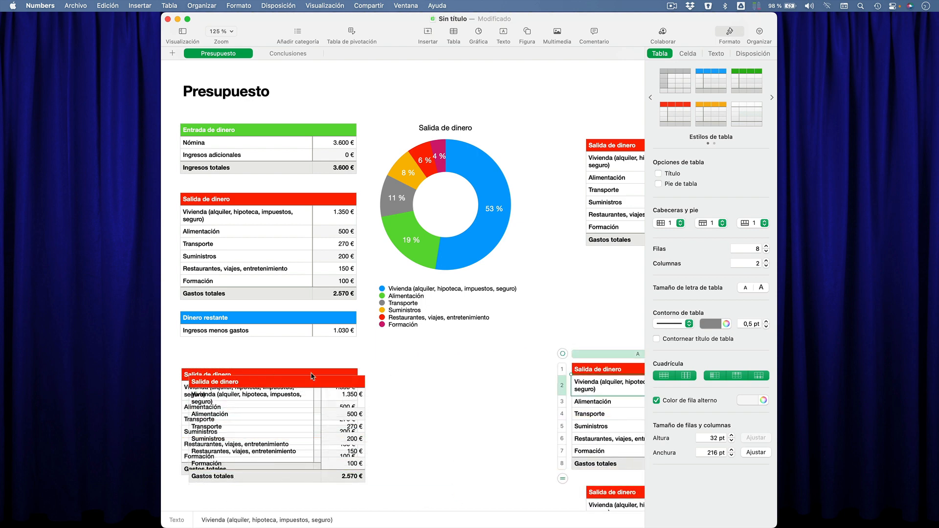
click(203, 384)
drag(180, 367, 269, 523)
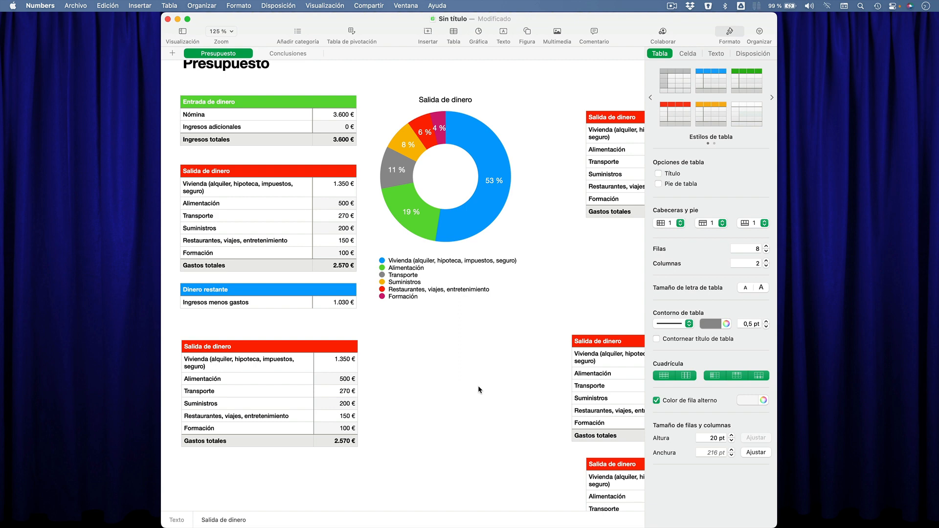
- Preview the expanded Presupuesto sheet's printout in portrait, try content scales of 79 % and 50 %, and fit the content to the page
key(super+p)
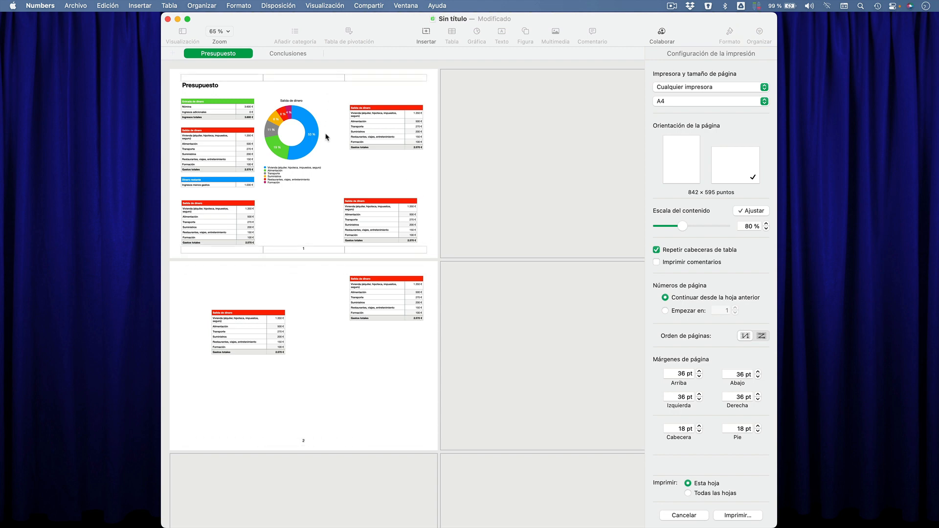
click(681, 153)
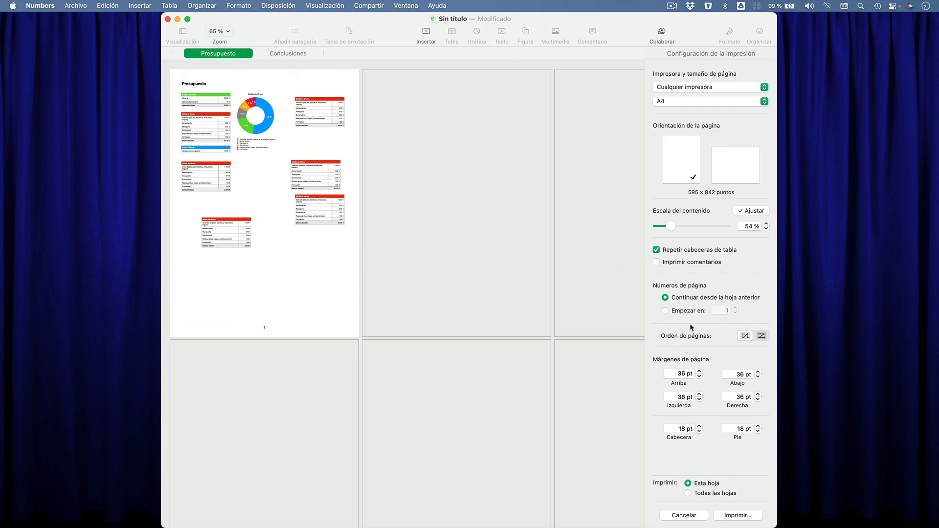
drag(672, 226, 684, 227)
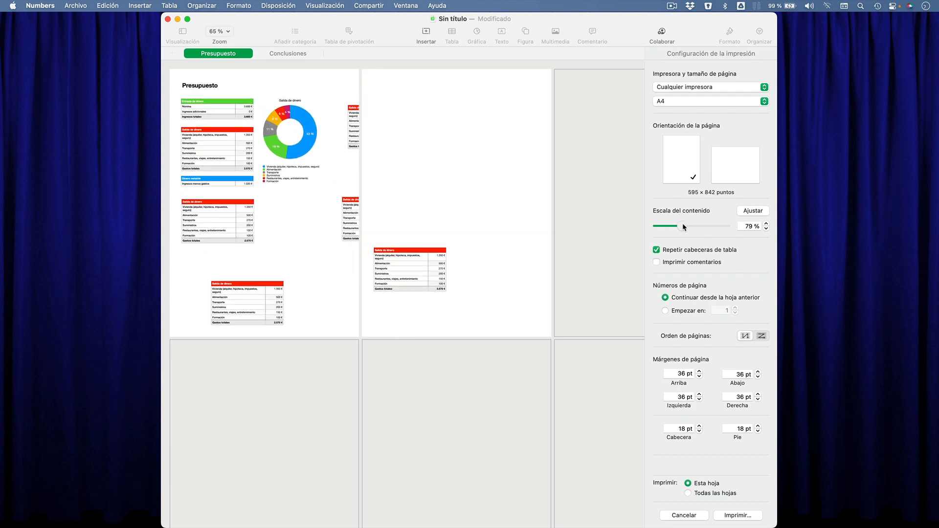
drag(683, 227, 671, 227)
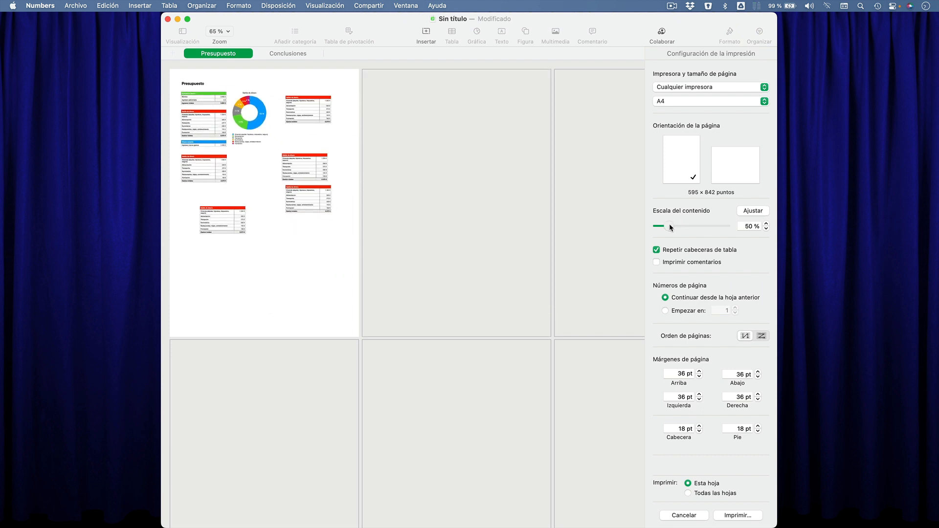
click(752, 210)
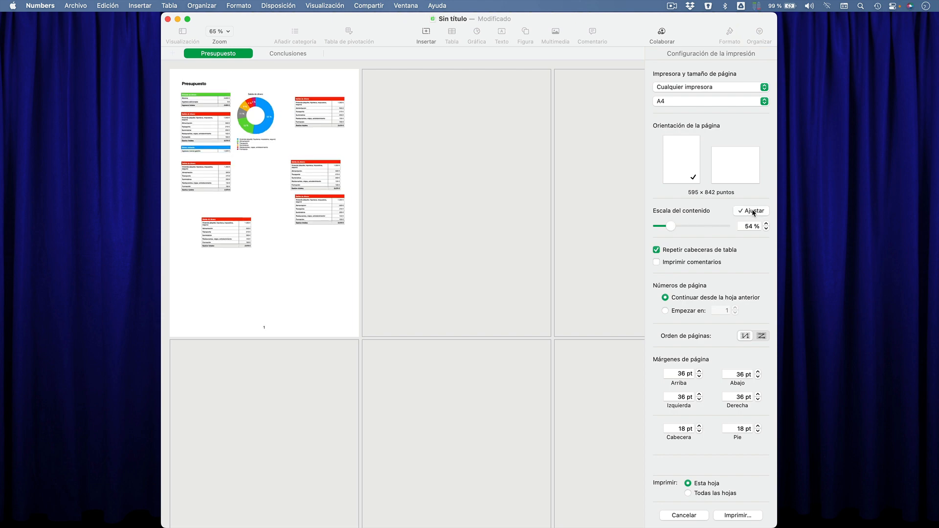
- Preview the printout in landscape at a 48 % content scale, and leave the print setup without printing
click(739, 163)
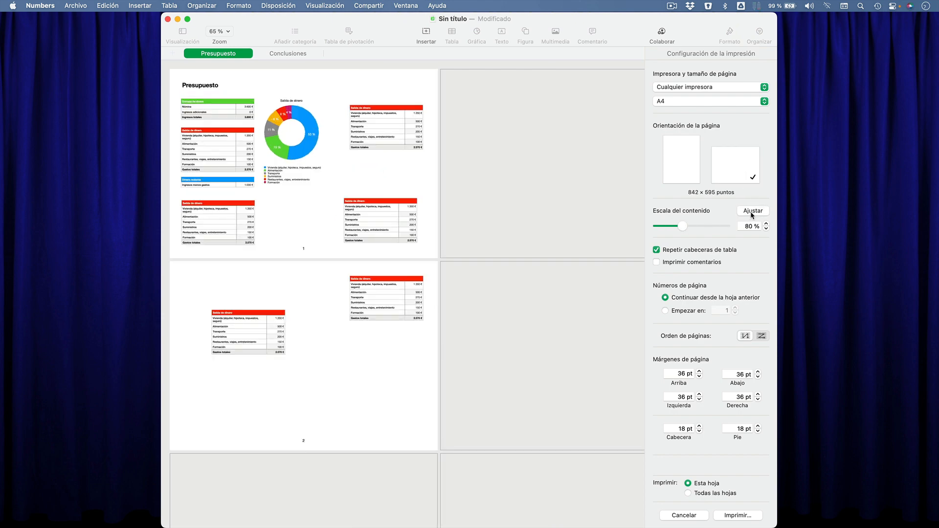
drag(678, 229, 670, 228)
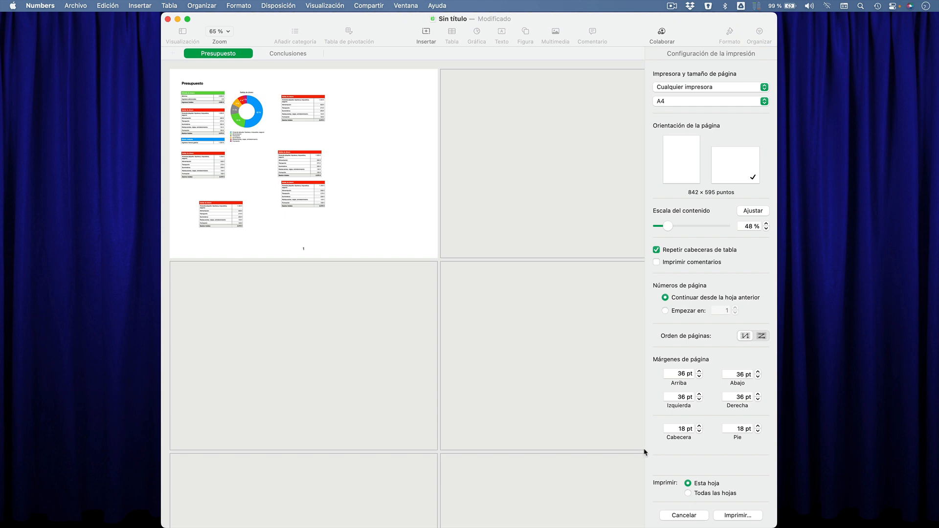
click(684, 515)
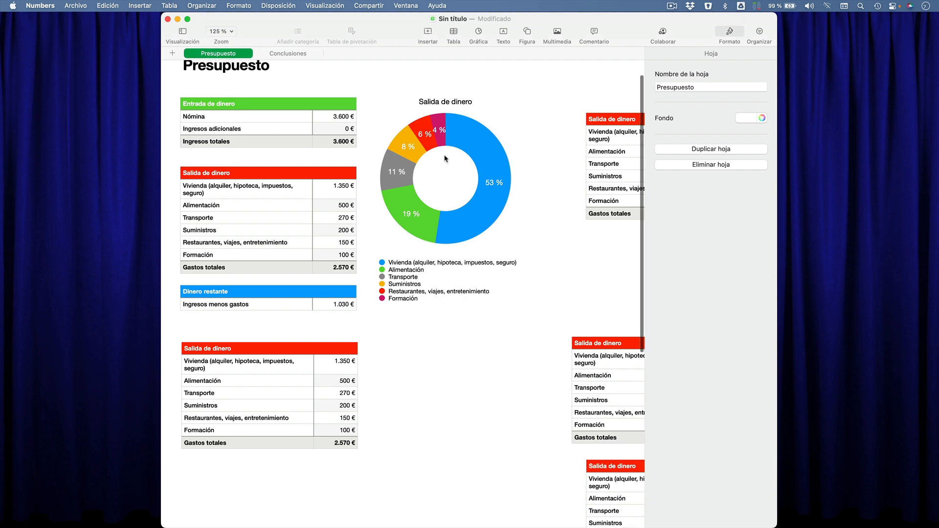
- Select the Salida de dinero ring chart, show the rulers and hide the comments
click(451, 126)
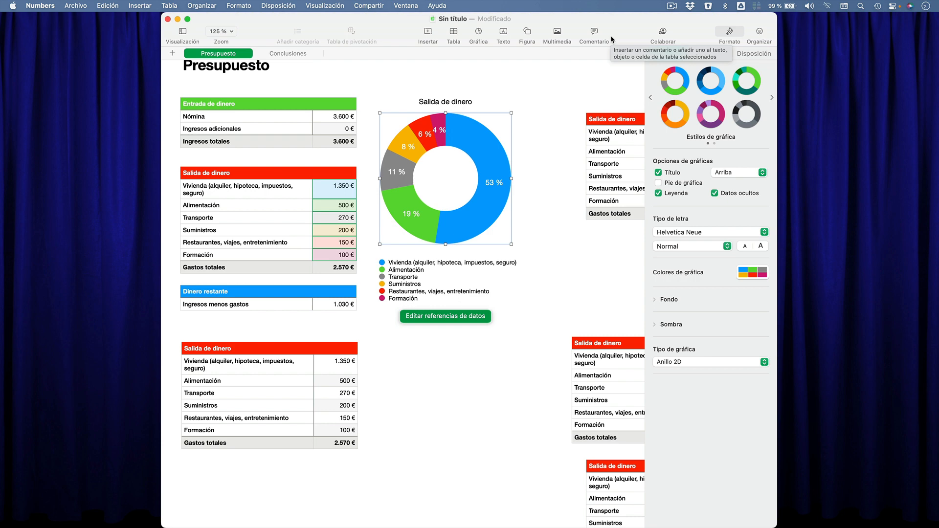
click(182, 32)
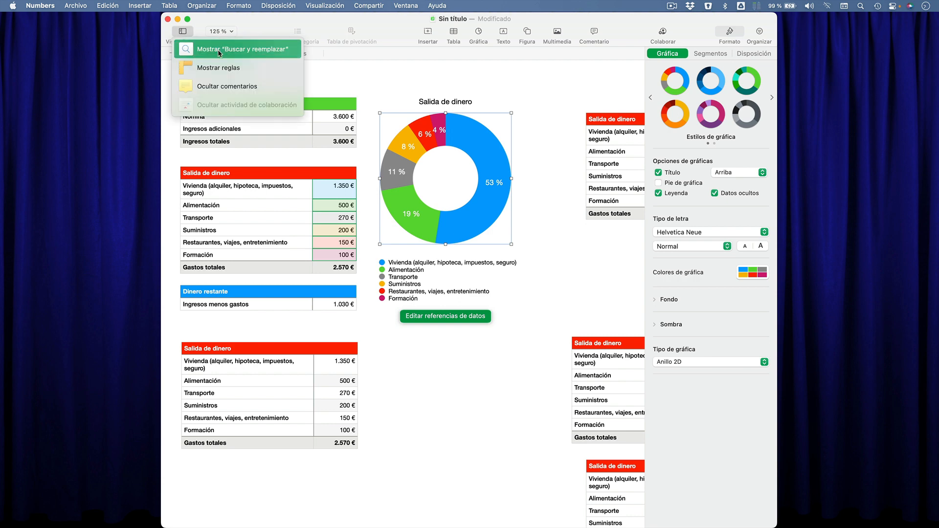
click(218, 67)
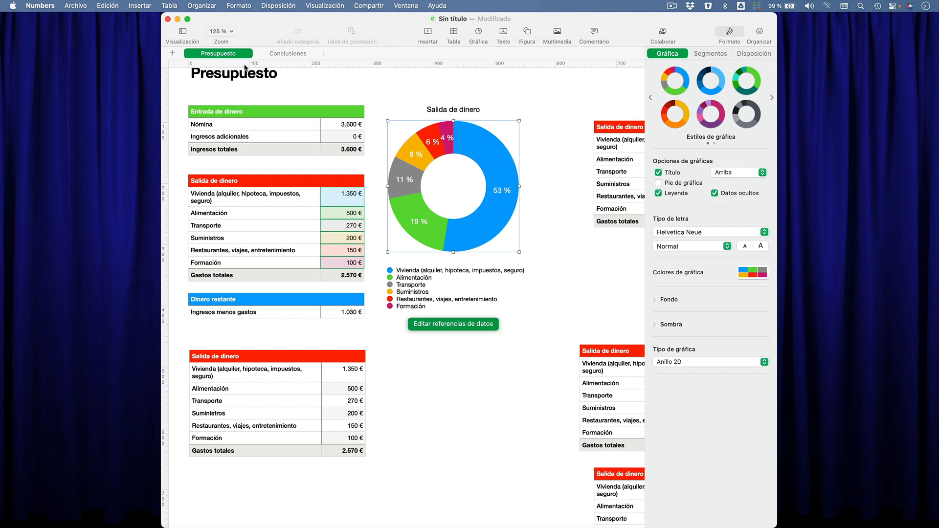
click(186, 35)
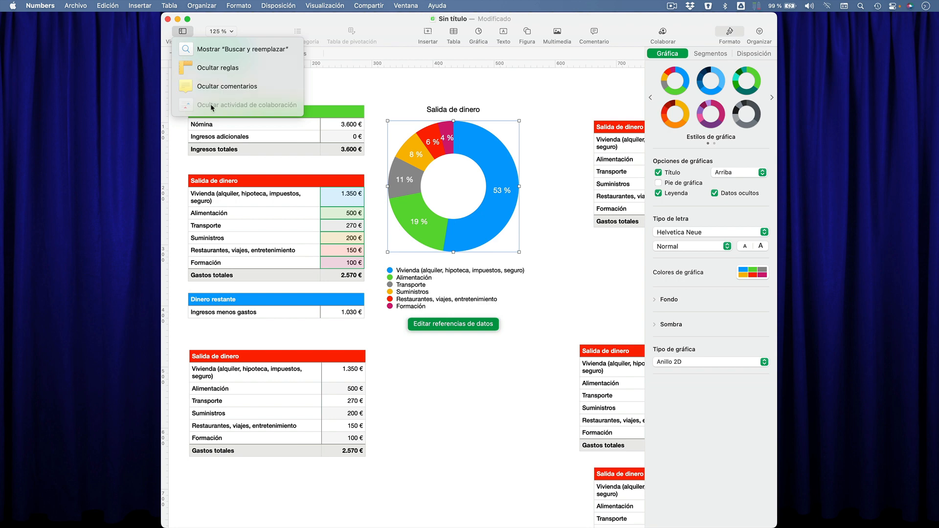
click(226, 86)
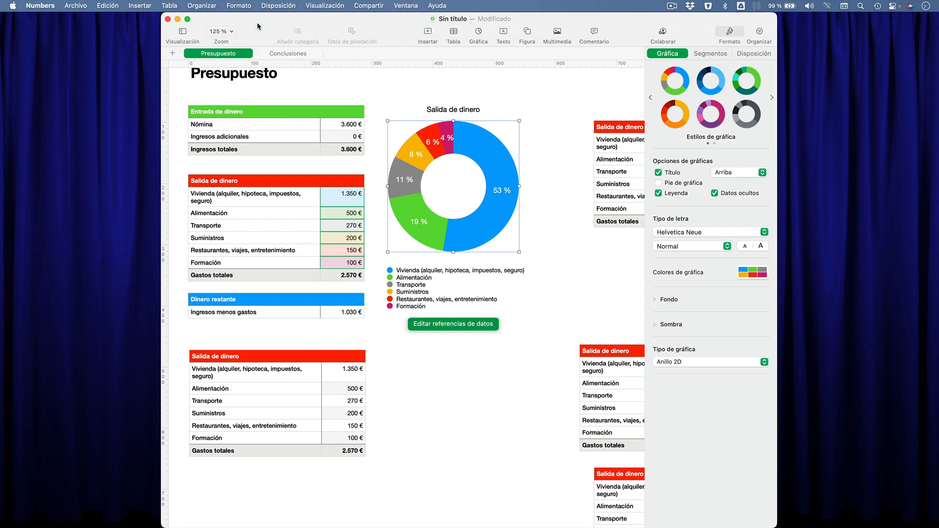
- Try the Presupuesto sheet's zoom at 100 % and 50 %, and set it to 200 %
click(229, 29)
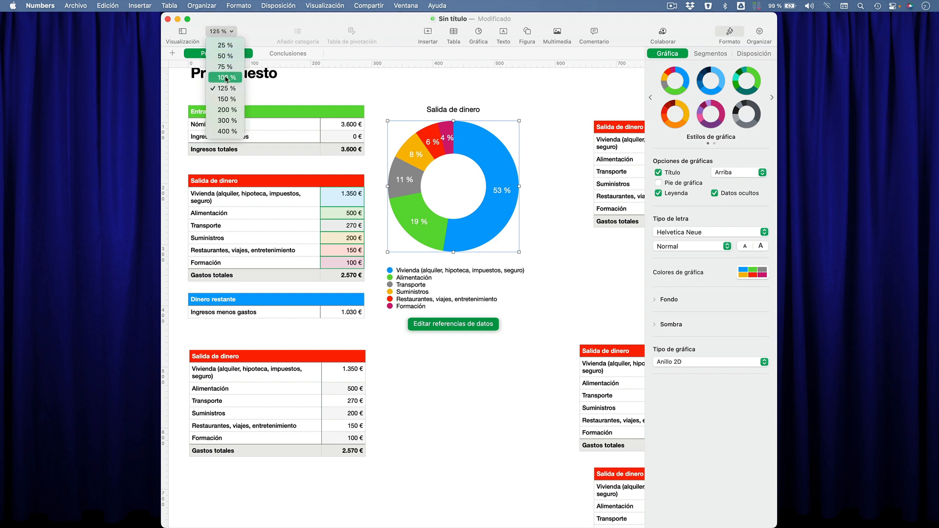
click(225, 79)
click(221, 31)
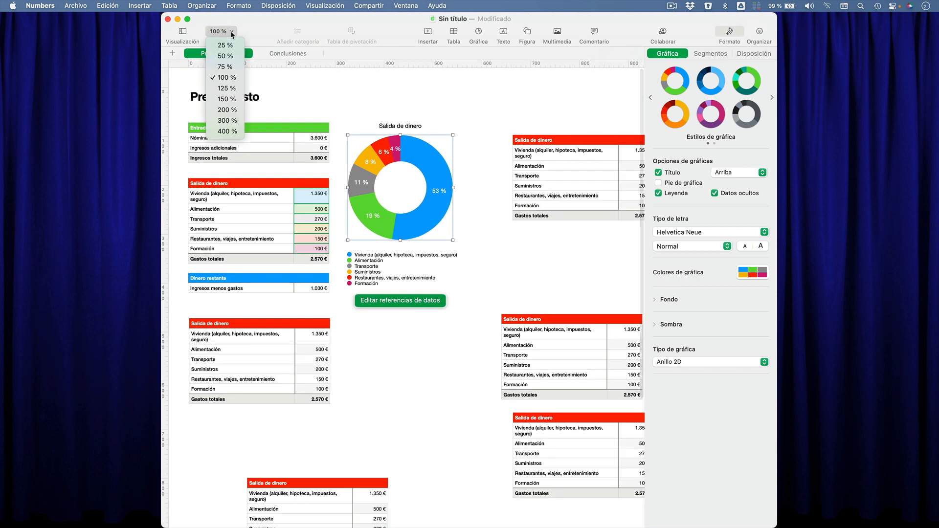
click(224, 57)
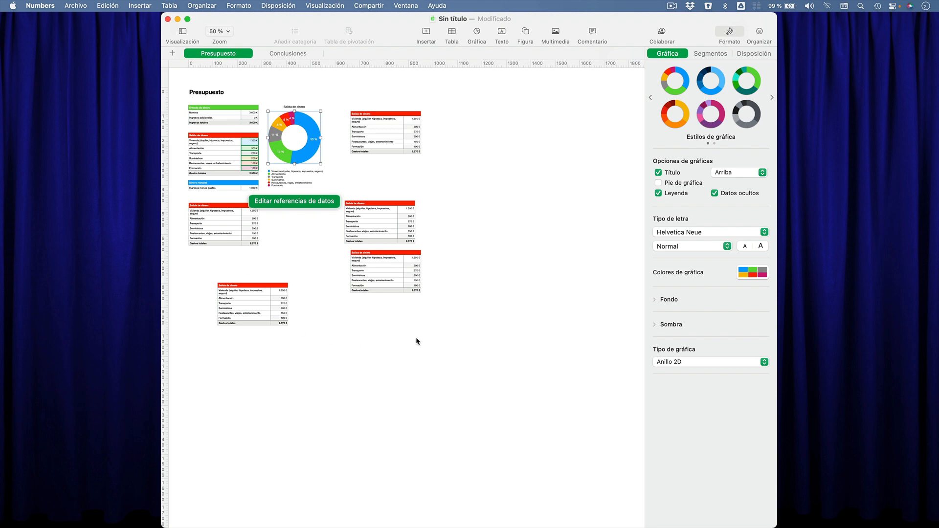
click(231, 31)
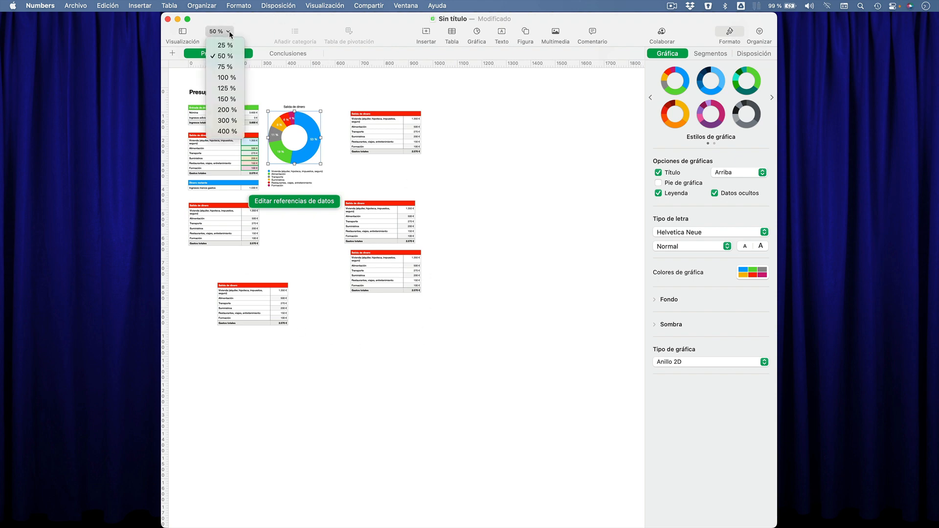
click(226, 109)
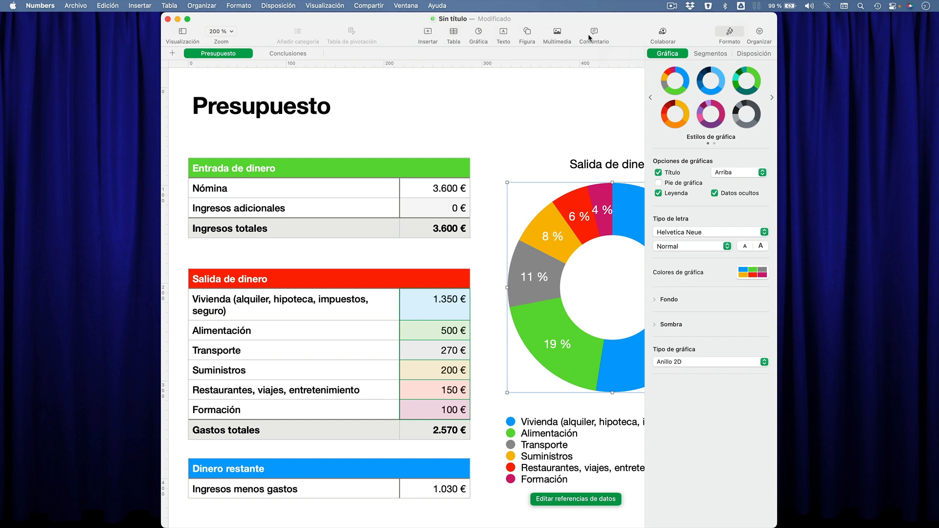
- Select the whole Entrada de dinero table and view its category organizing options and its table format options
click(757, 33)
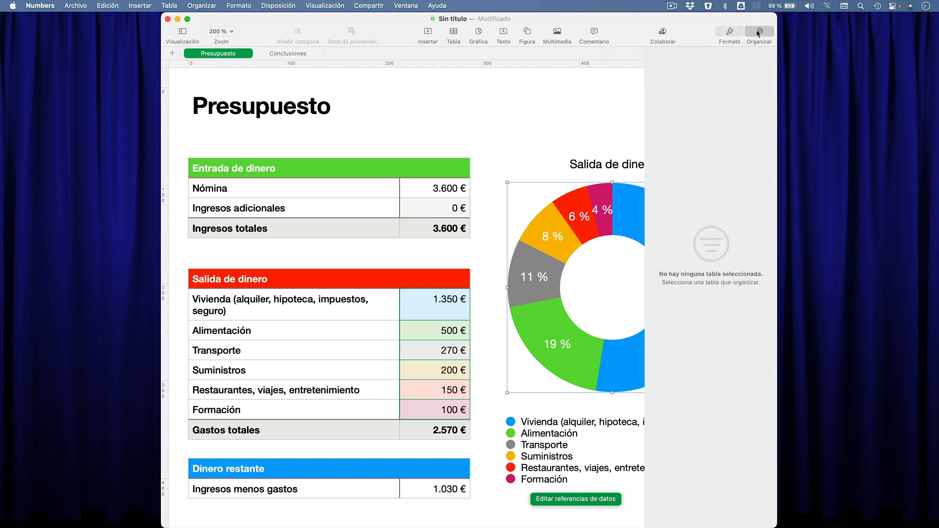
click(272, 210)
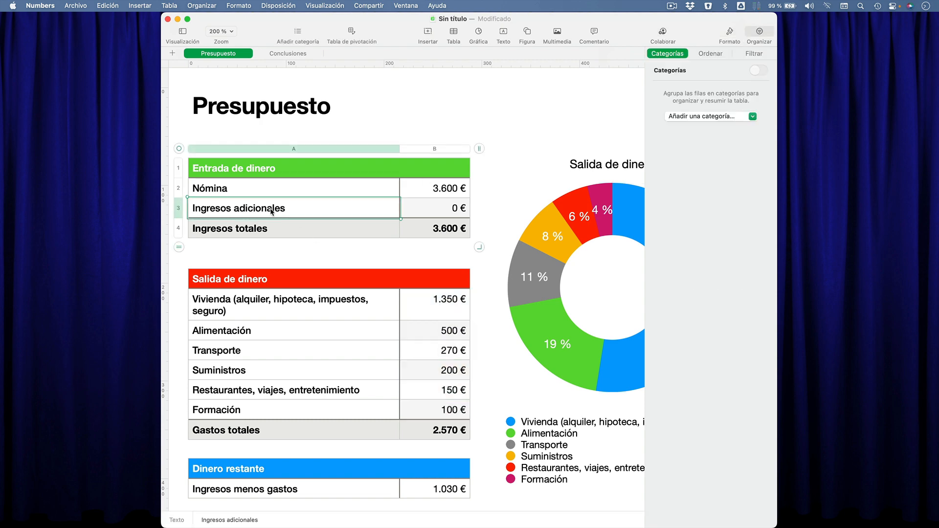
click(179, 148)
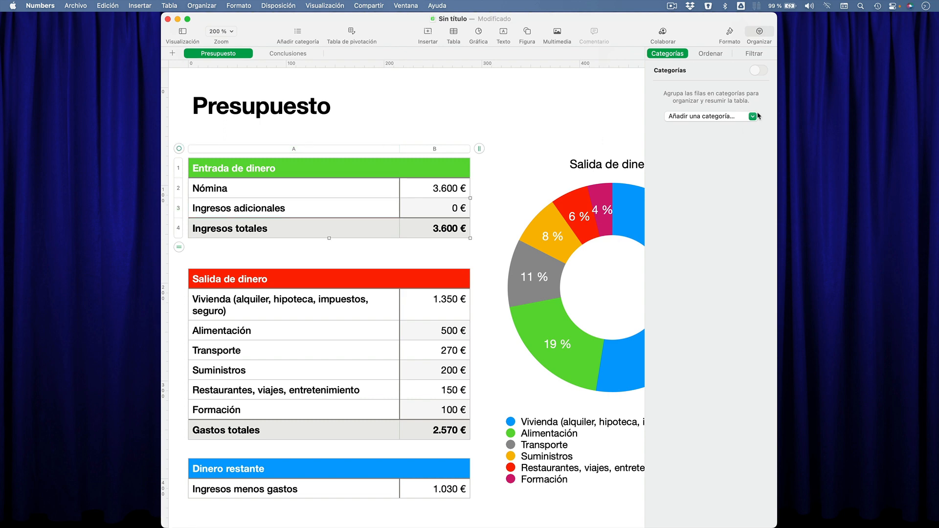
click(728, 33)
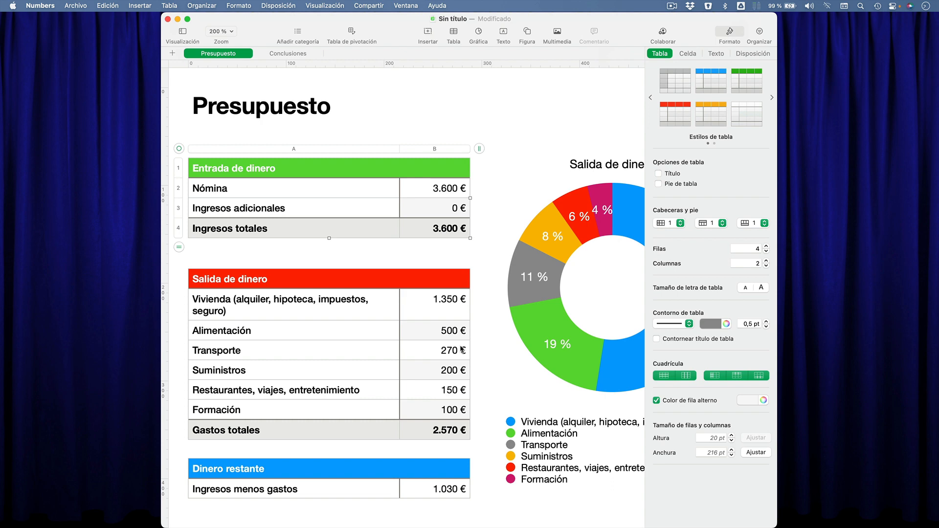
- Save the document as Prueba_grafico in the Escritorio folder
key(super+s)
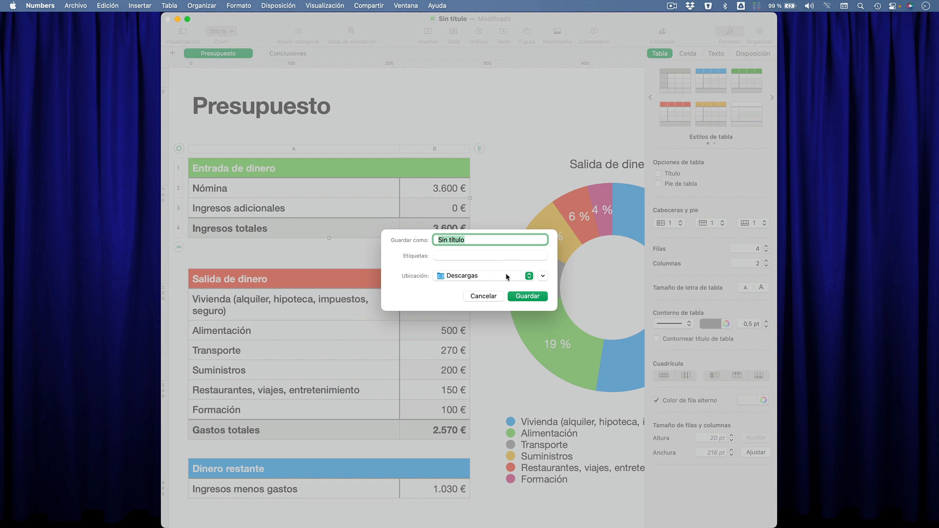
click(529, 276)
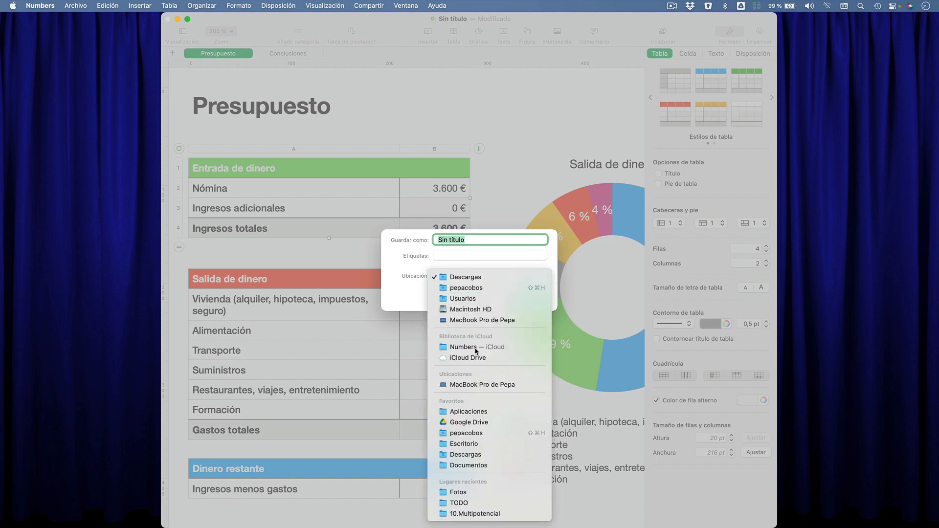
click(409, 267)
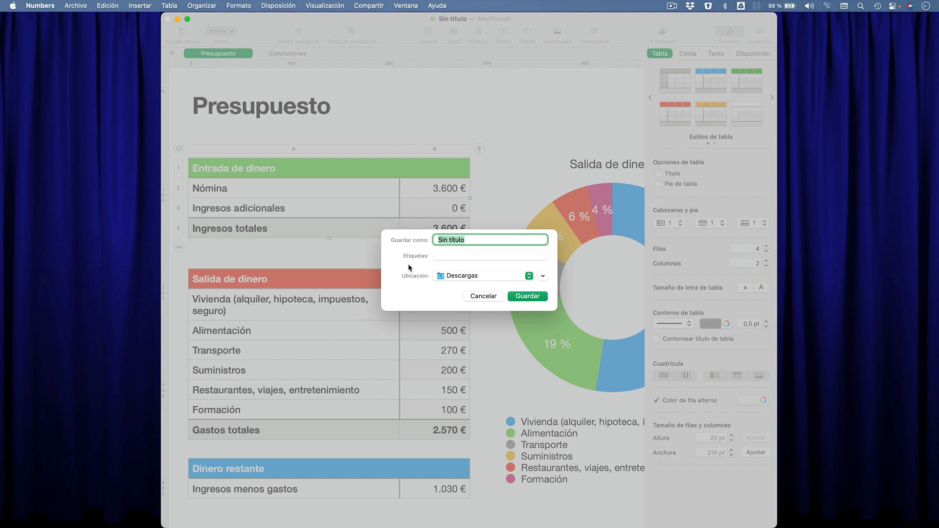
click(543, 277)
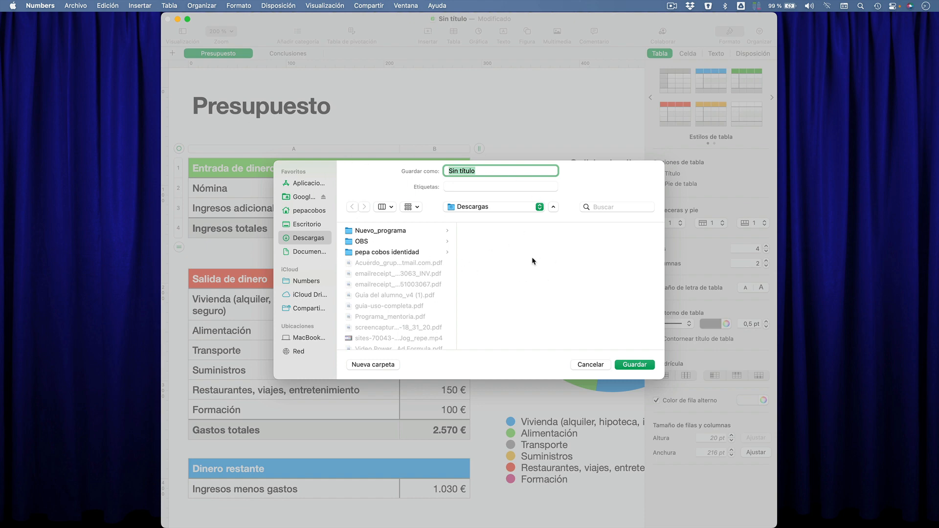
click(308, 223)
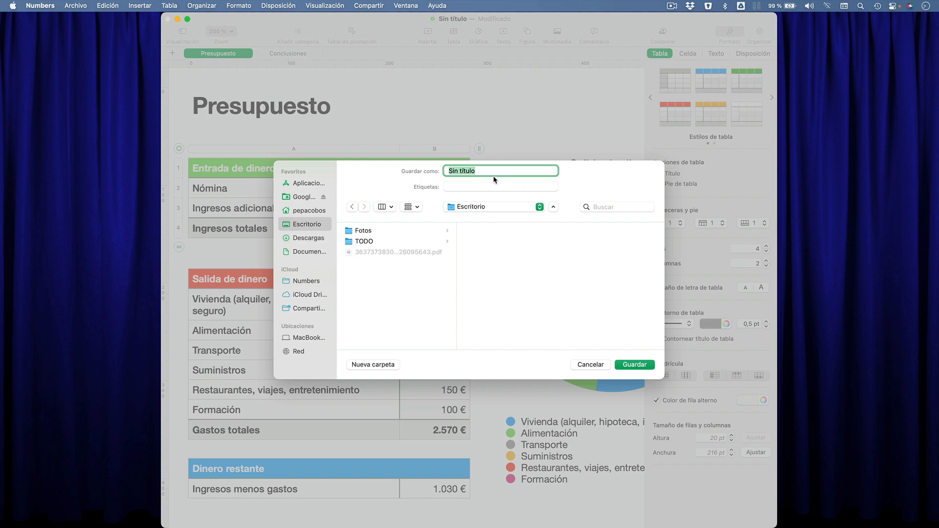
text(Prueba_graficoi)
click(642, 367)
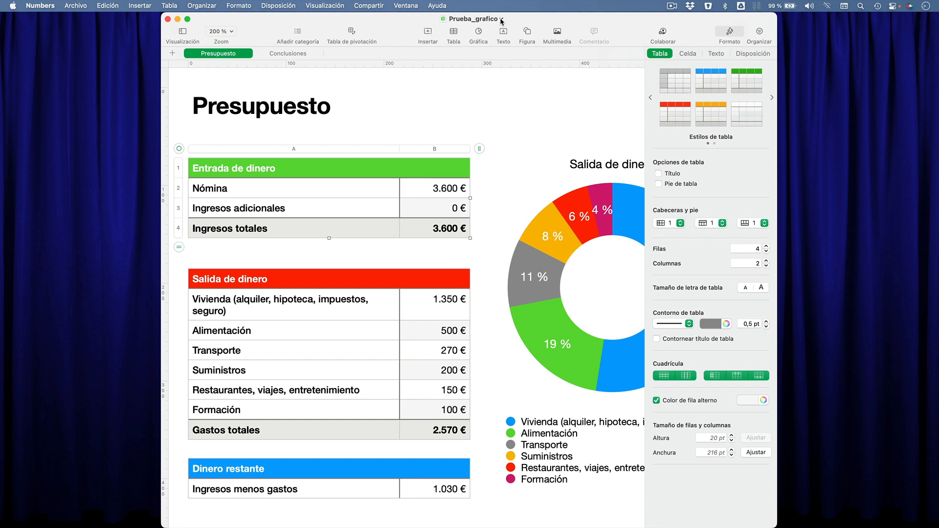
- Close Prueba_grafico, bring up the Numbers document chooser, and quit Numbers from there
key(super+w)
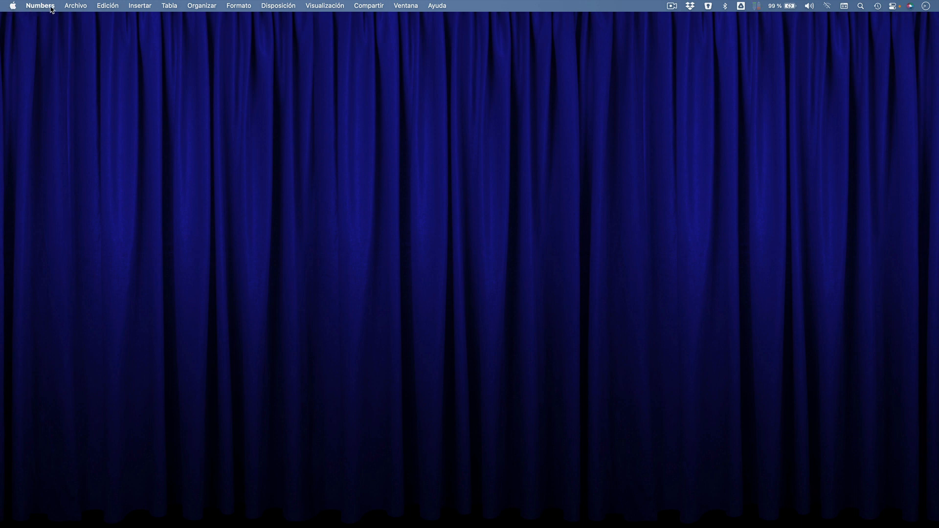
mouse_move(462, 513)
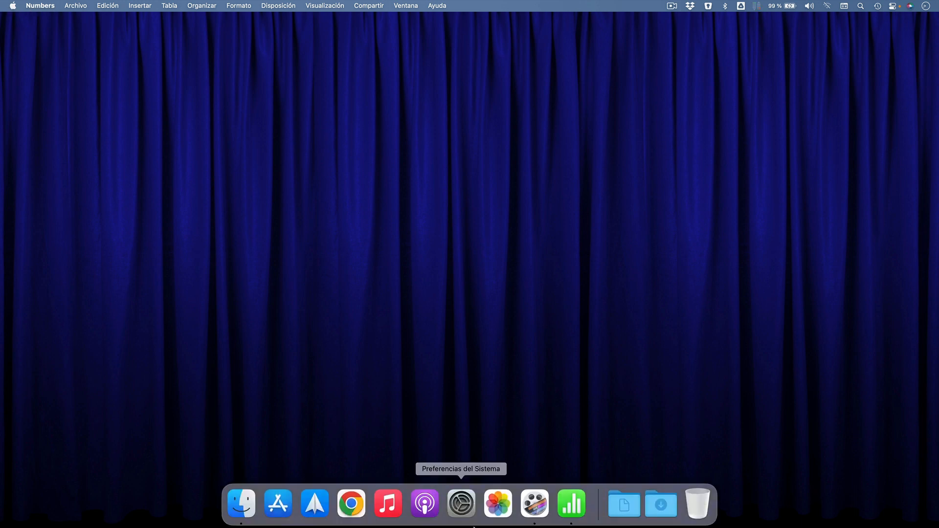
click(572, 505)
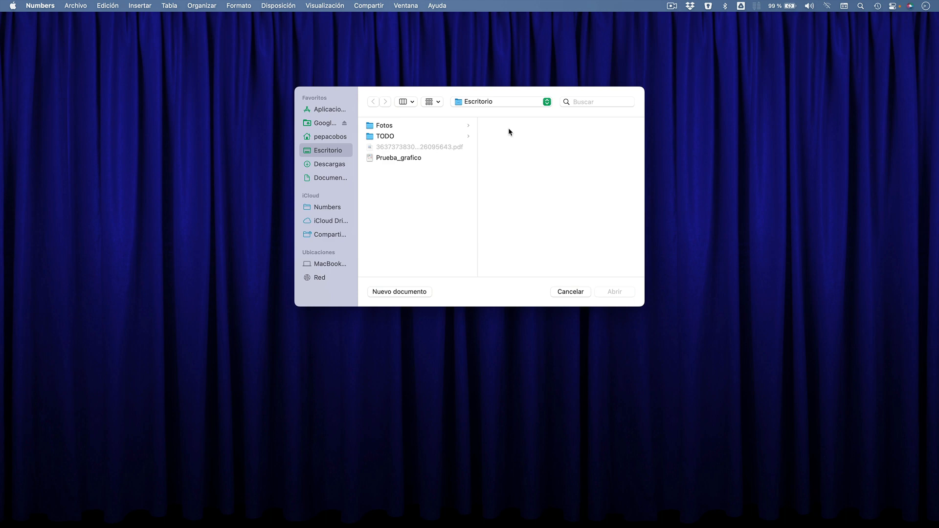
key(super+q)
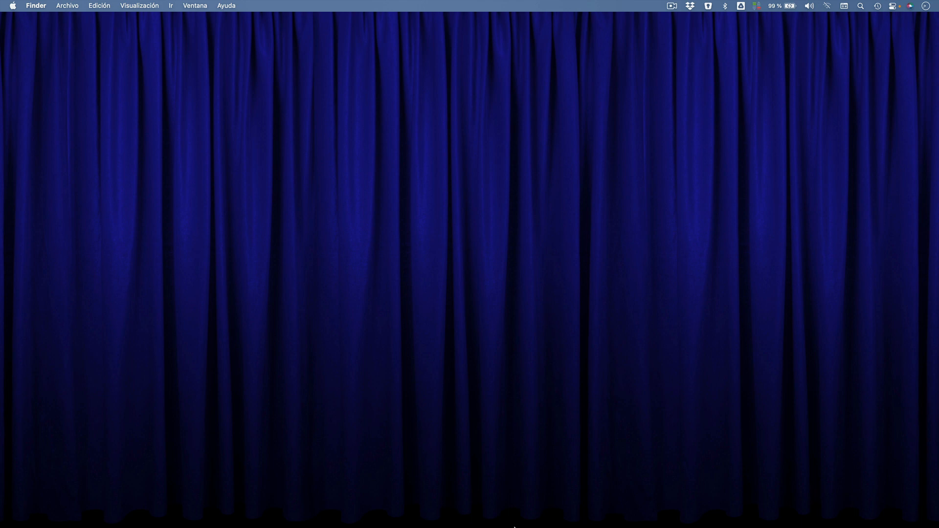
- Launch Numbers through a Spotlight search for numbers and open Prueba_grafico from the Escritorio folder
mouse_move(515, 511)
key(super+space)
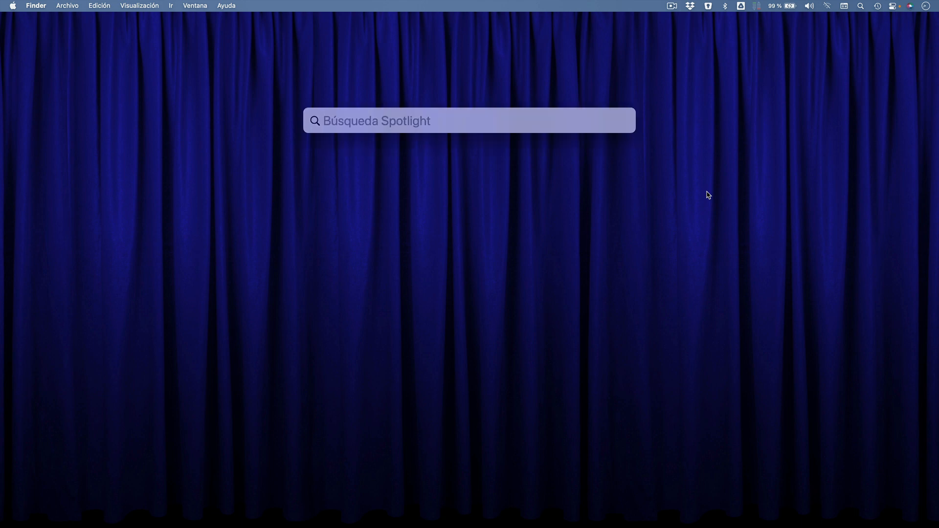
text(numbers)
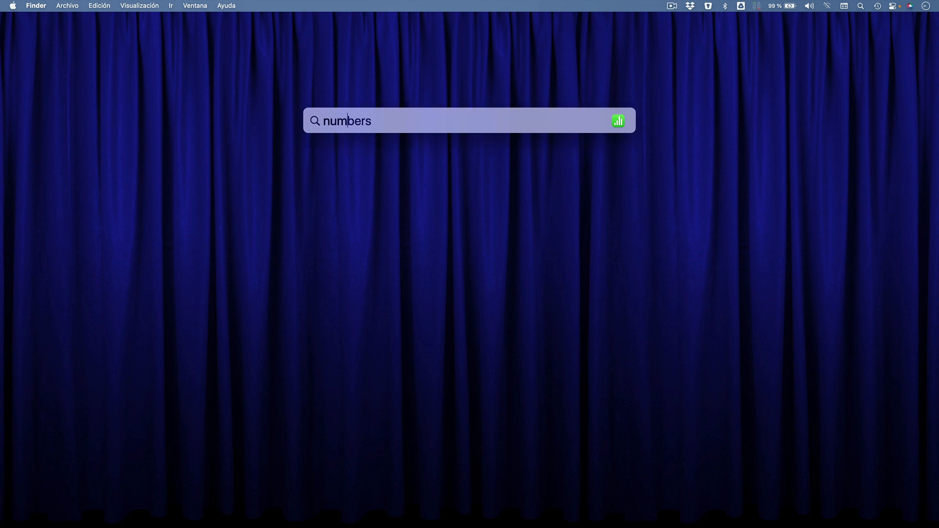
key(Return)
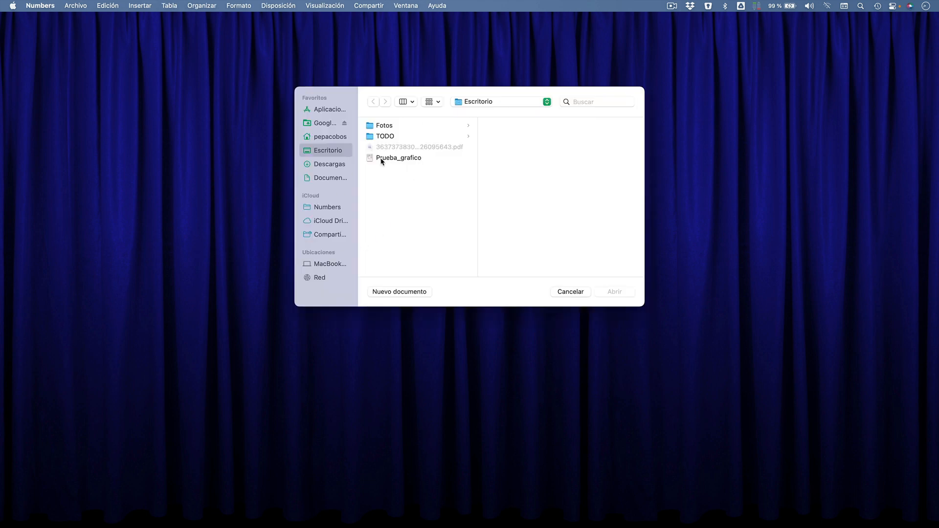
double_click(392, 158)
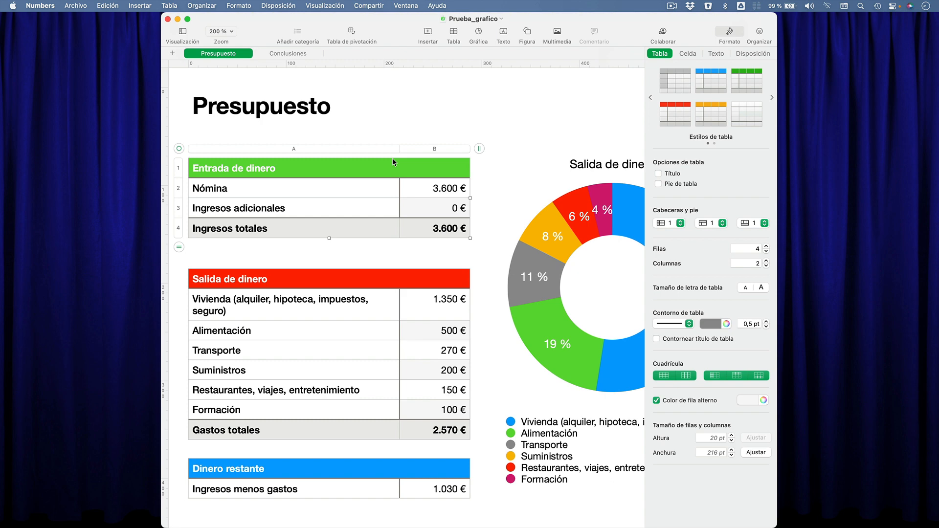
- Close Prueba_grafico, browse the templates, and create a new document from the En blanco template
key(super+w)
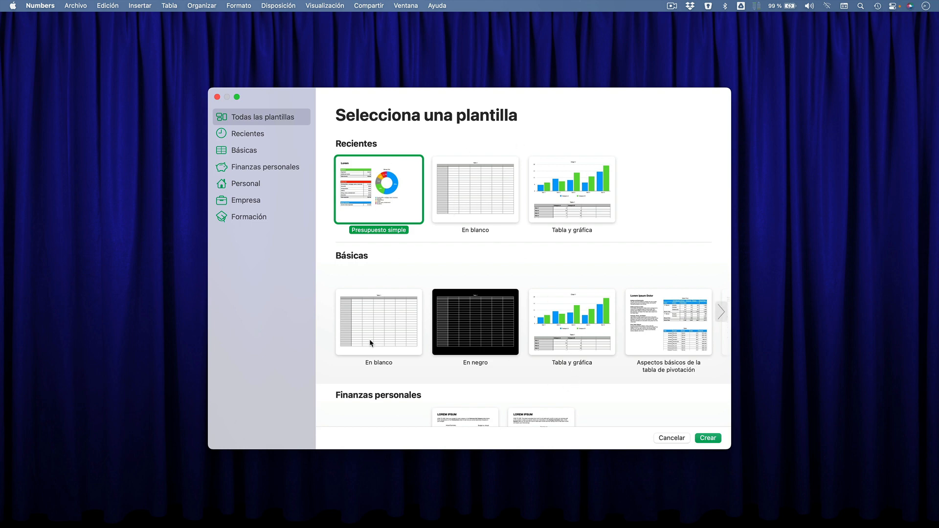
scroll(585, 362, down, 2)
scroll(585, 362, down, 6)
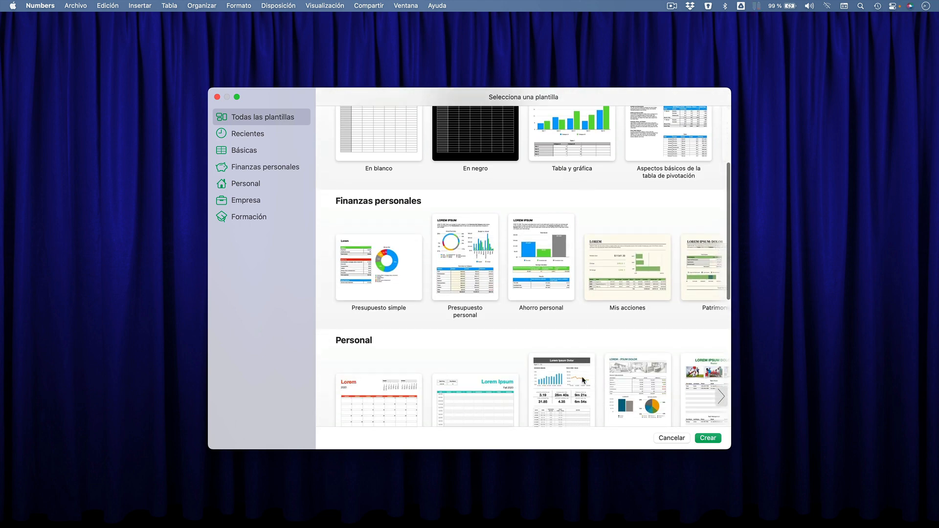
scroll(574, 375, up, 8)
click(487, 185)
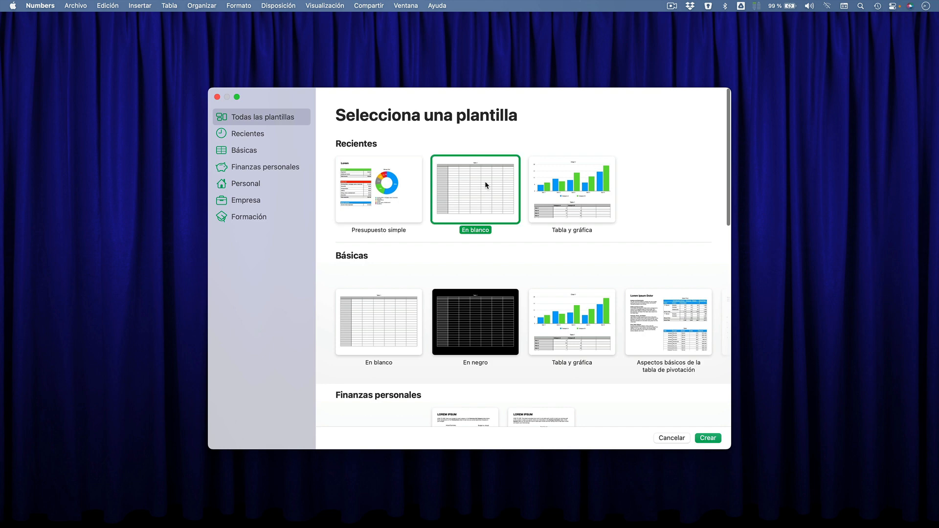
click(709, 439)
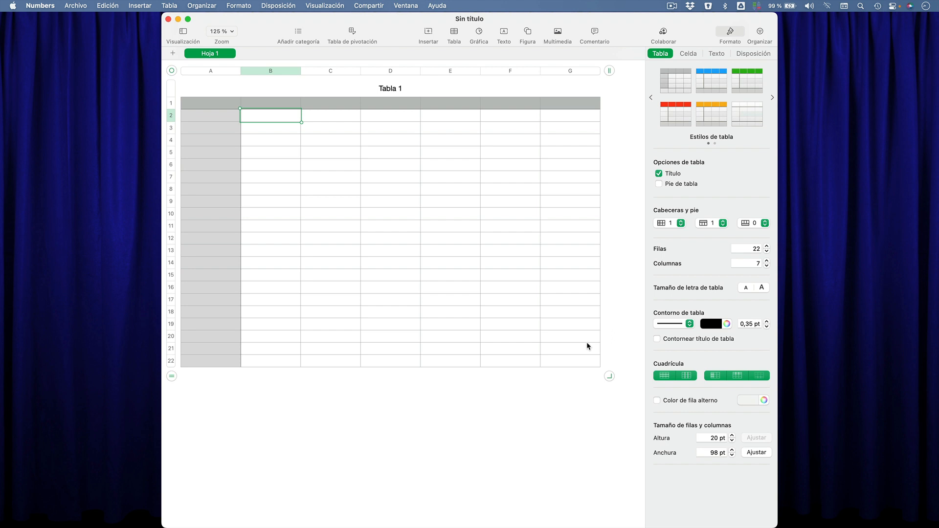
- Enter 1 in B2 and 2 in C2 of Tabla 1, and close the new document, deleting it instead of saving
text(1)
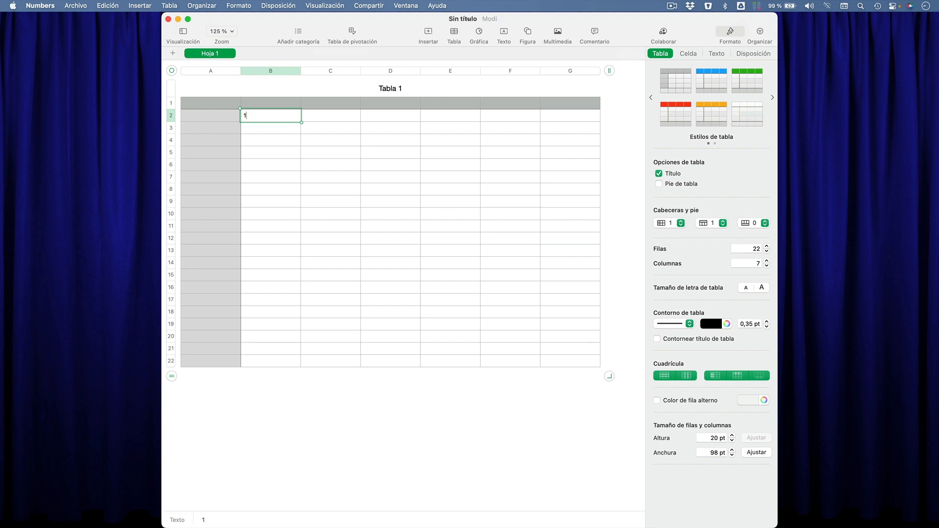
click(329, 120)
text(2)
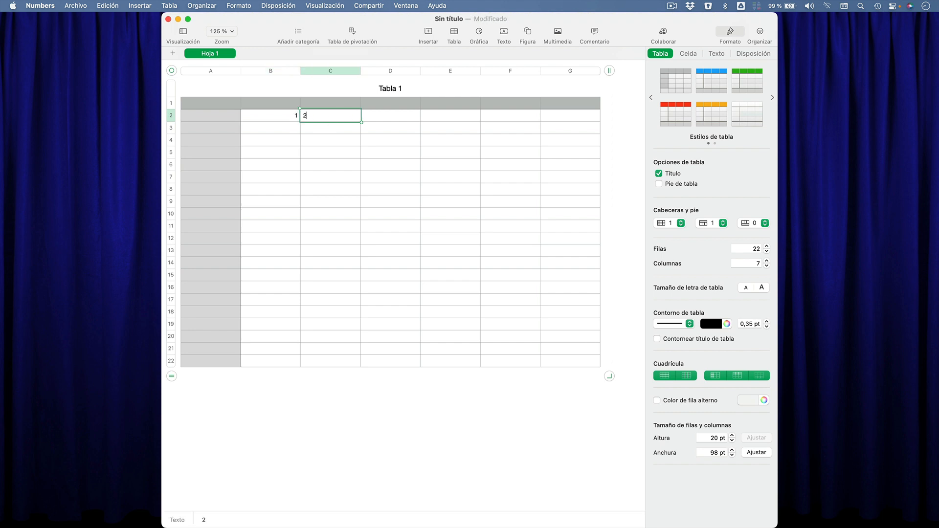
key(Return)
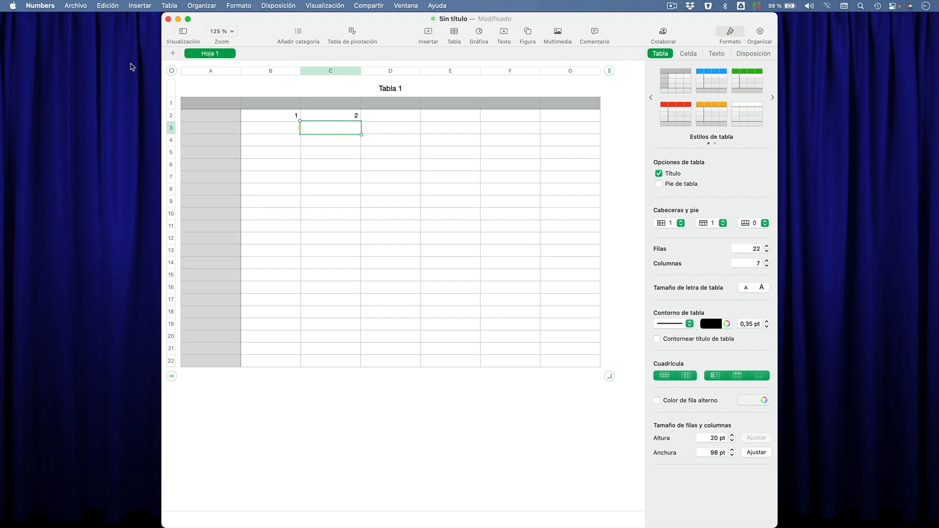
click(168, 20)
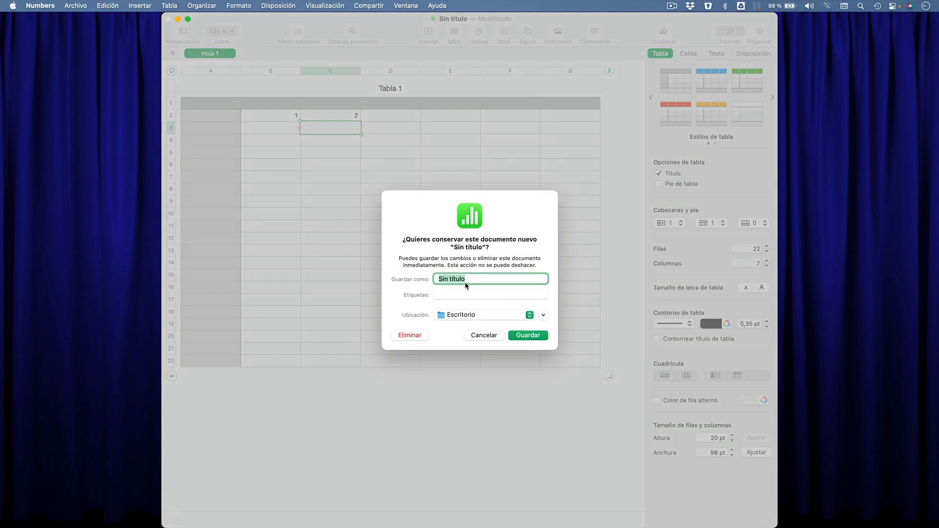
click(415, 336)
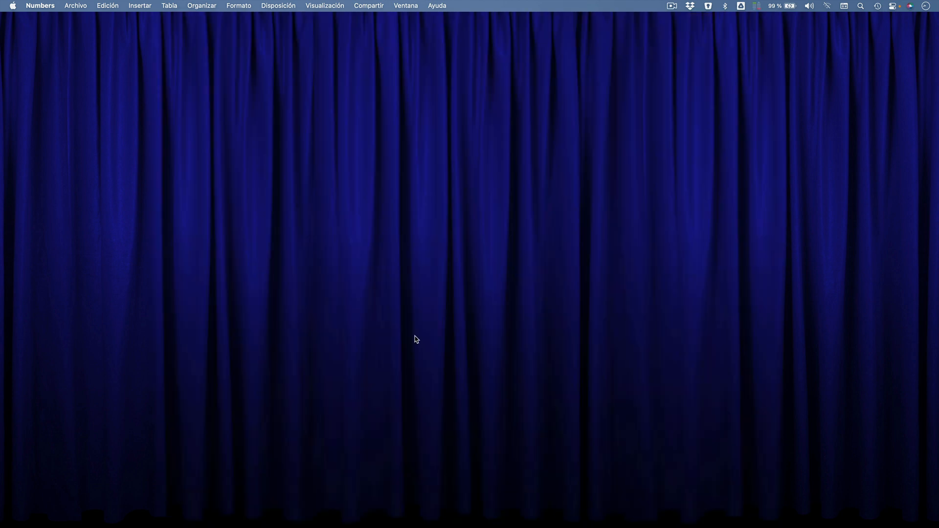